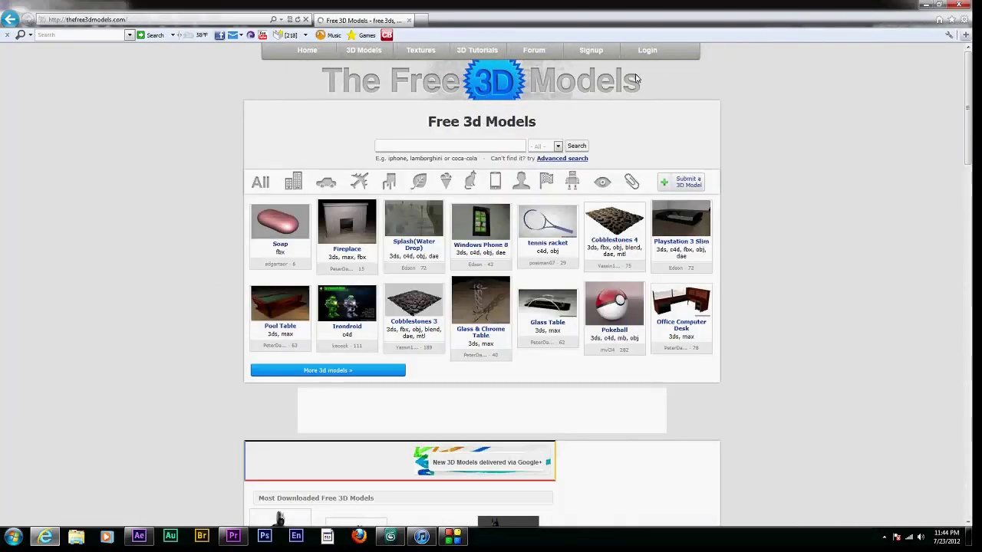
Step: Browse thefree3dmodels.com's Aircrafts category down to the UH60 Helicopter, then minimize the browser
click(374, 200)
scroll(970, 252, down, 3)
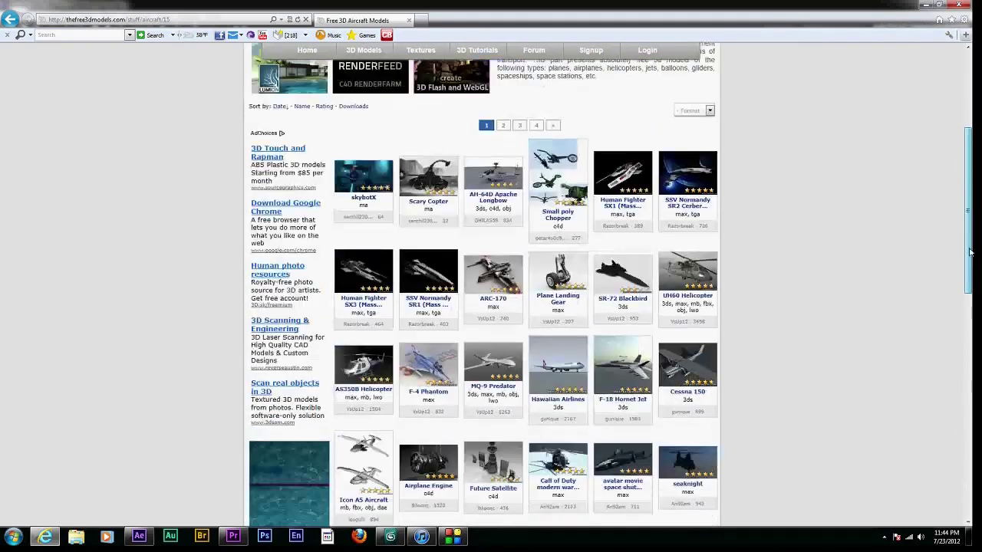
scroll(970, 251, down, 2)
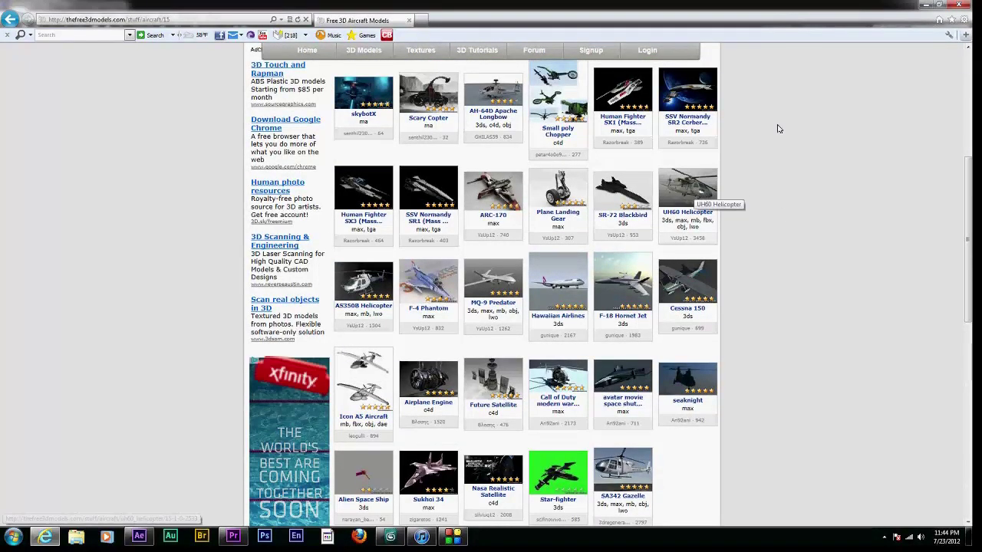
click(926, 7)
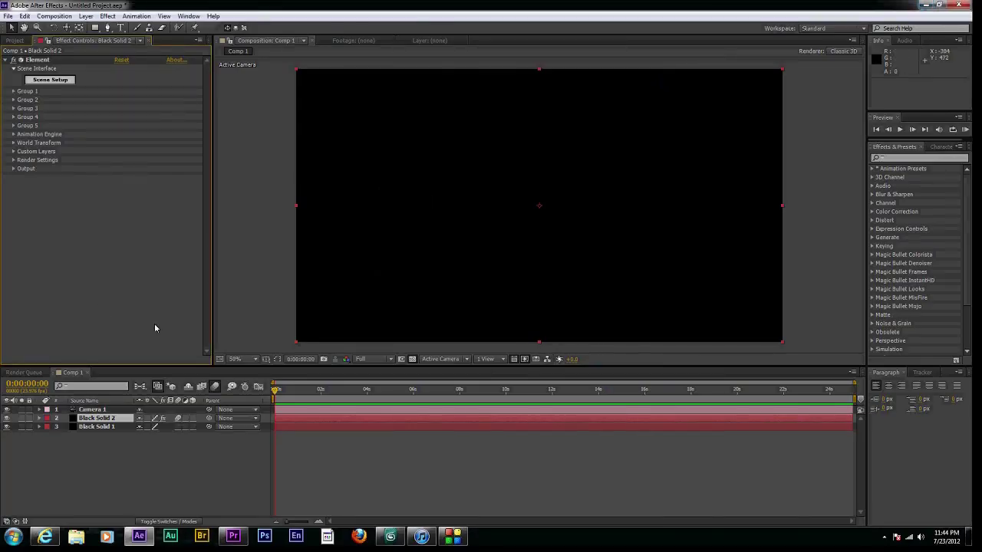
Step: Import uh60.obj from the UH60 folder into Element's Scene Setup and orbit the preview
click(44, 82)
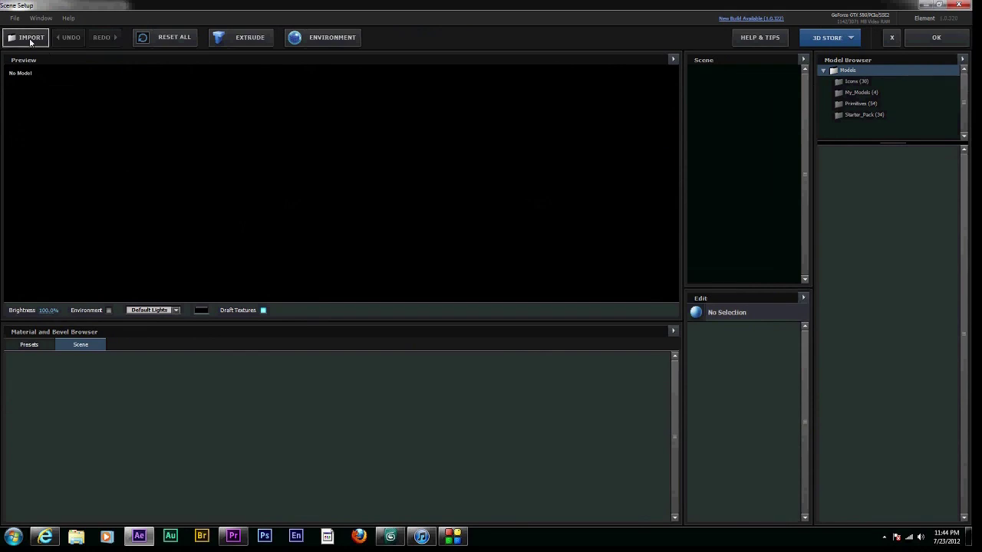
click(31, 38)
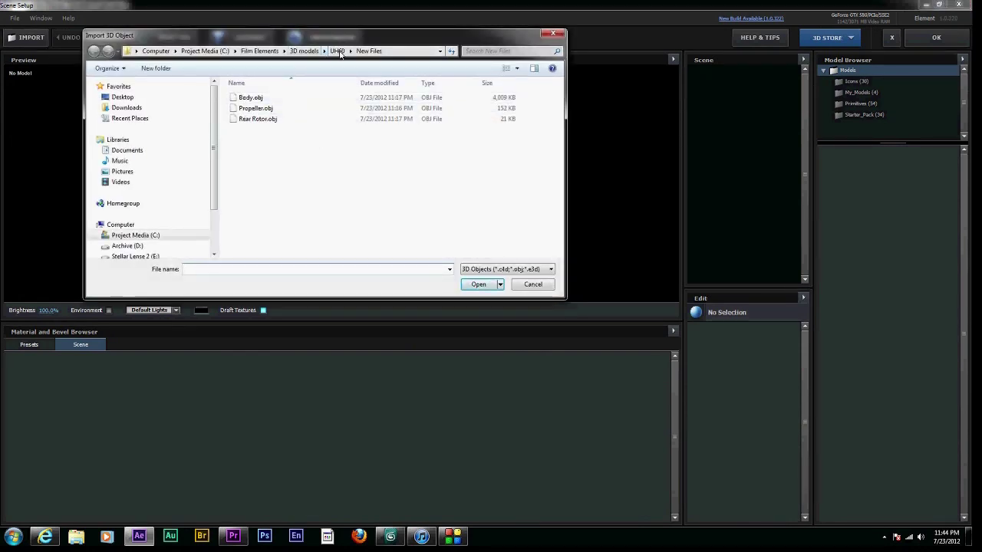
click(338, 51)
click(249, 109)
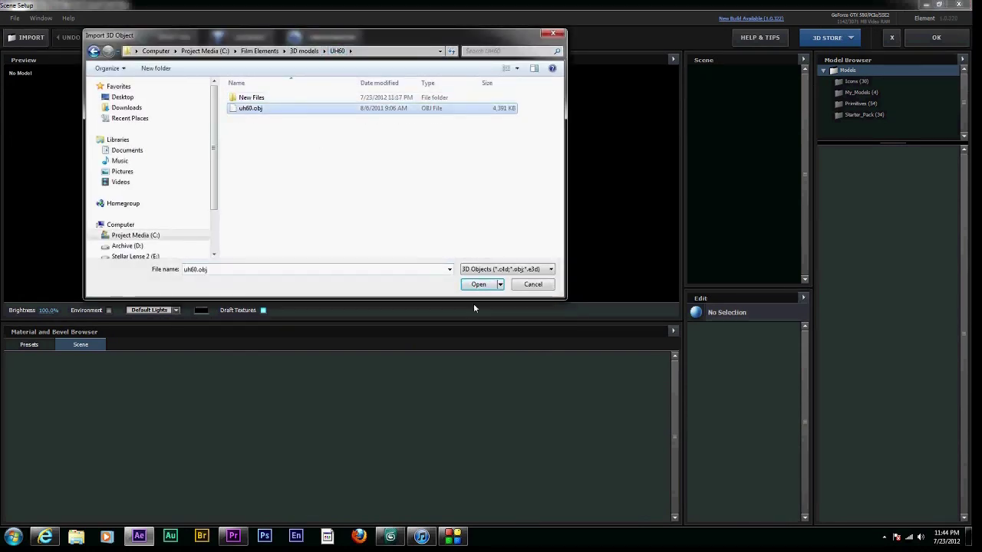
click(476, 285)
drag(351, 197, 307, 144)
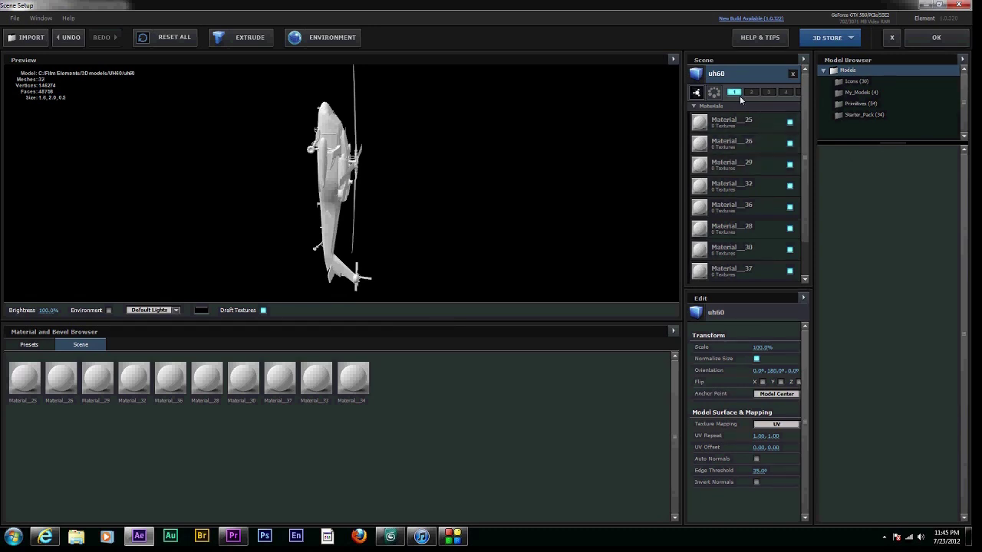
Step: Hide Material_25, _26, _30, _33, _36 and _37, keeping _28, _29 and _32 visible
scroll(798, 218, down, 2)
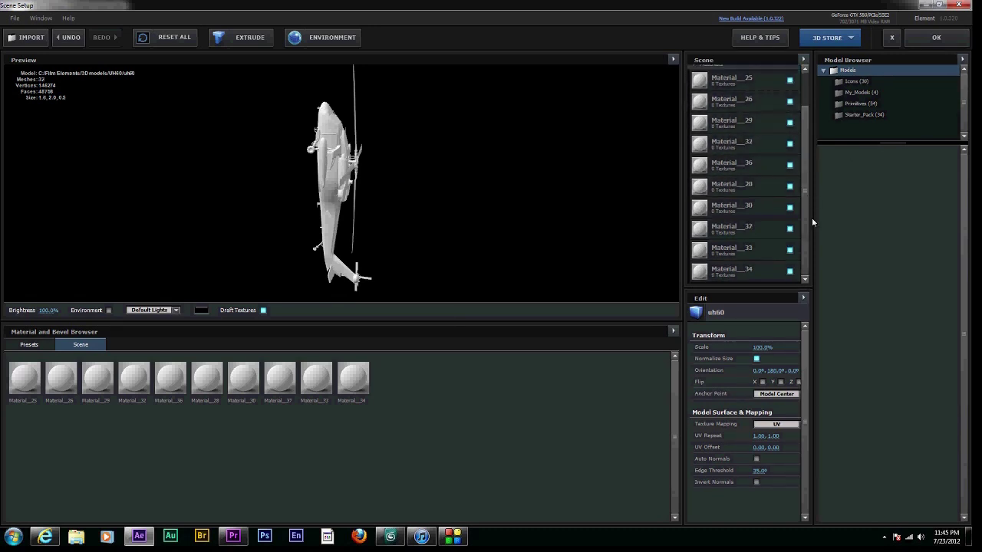
click(789, 250)
click(789, 229)
click(789, 207)
click(789, 166)
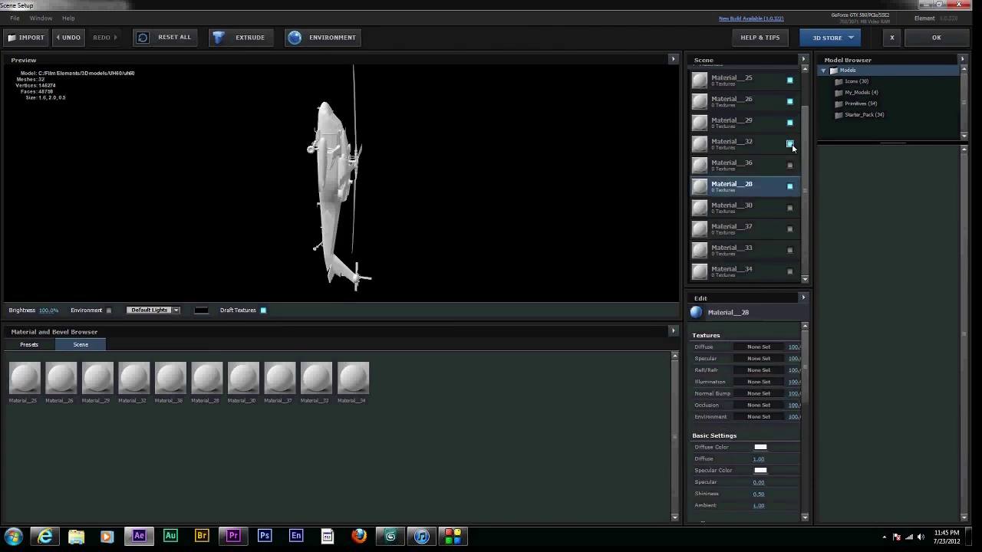
click(790, 124)
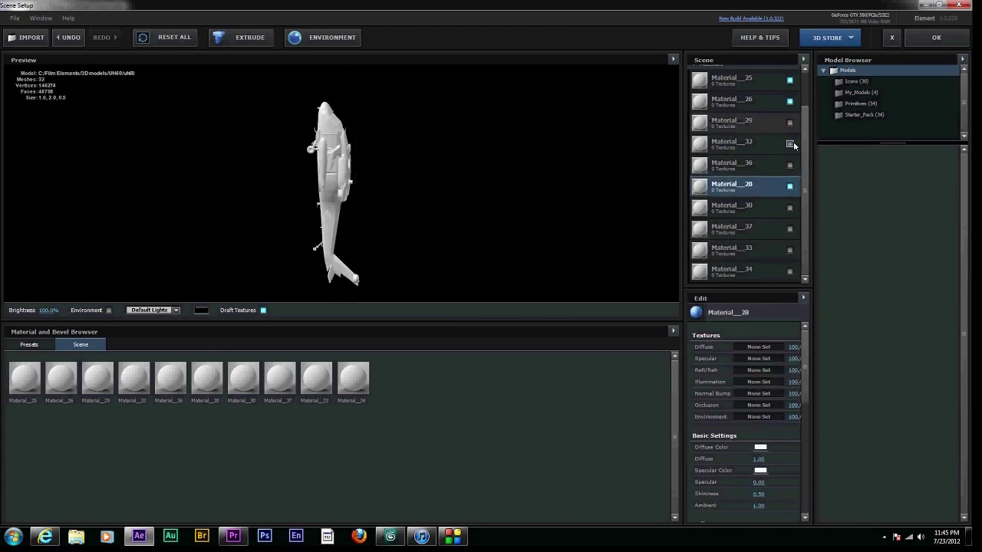
click(790, 144)
click(789, 123)
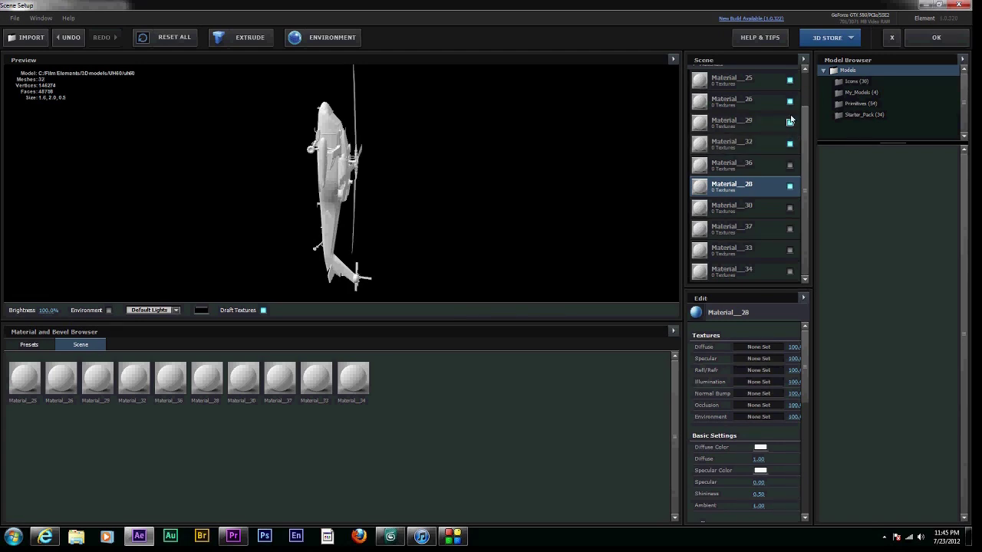
click(789, 102)
click(789, 80)
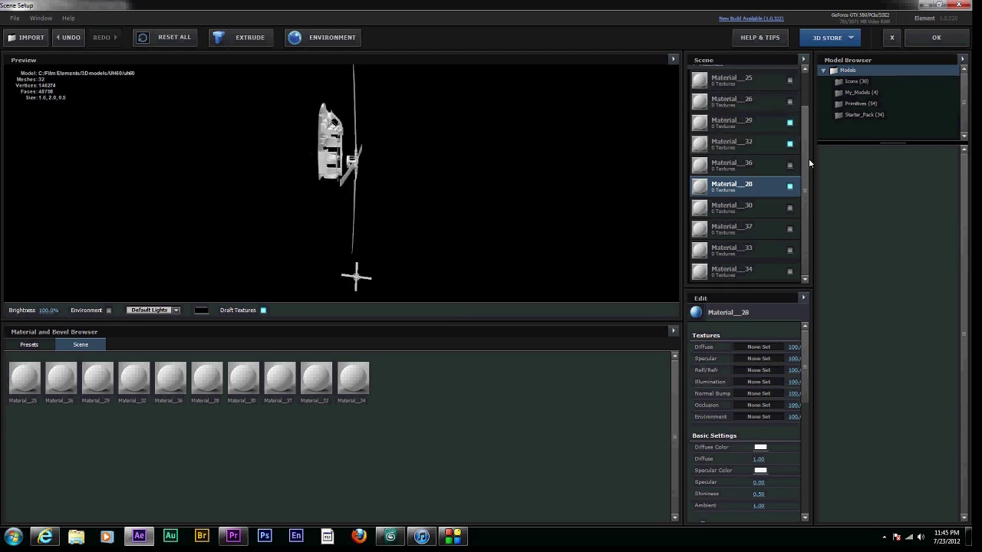
scroll(798, 138, up, 3)
drag(378, 161, 156, 171)
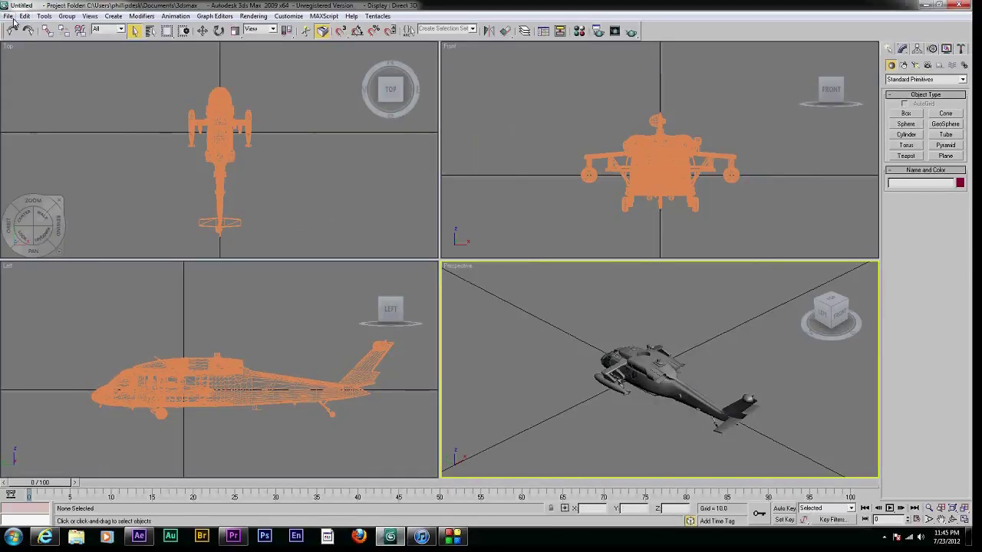
Step: Start a new 3ds Max scene without saving the current one
click(9, 16)
click(19, 39)
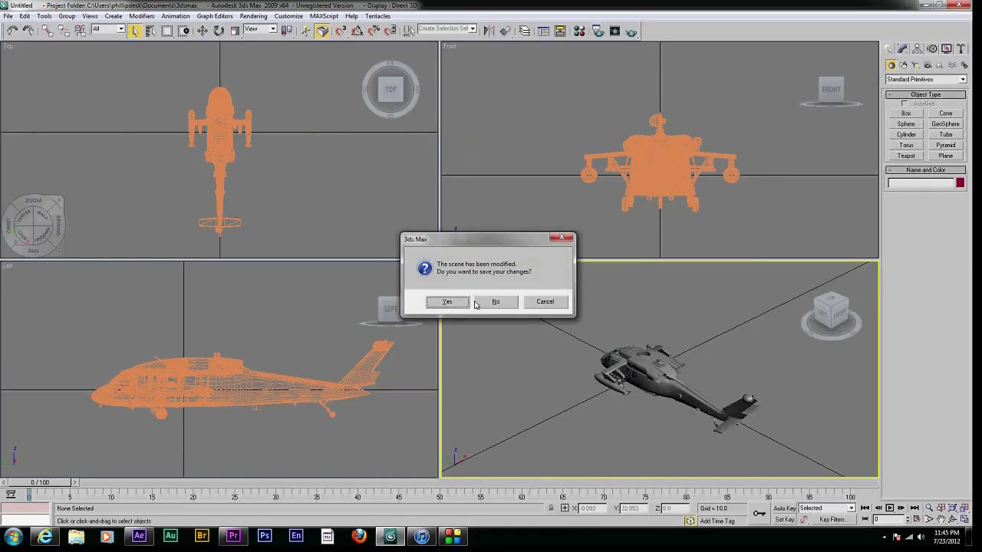
click(477, 303)
click(468, 298)
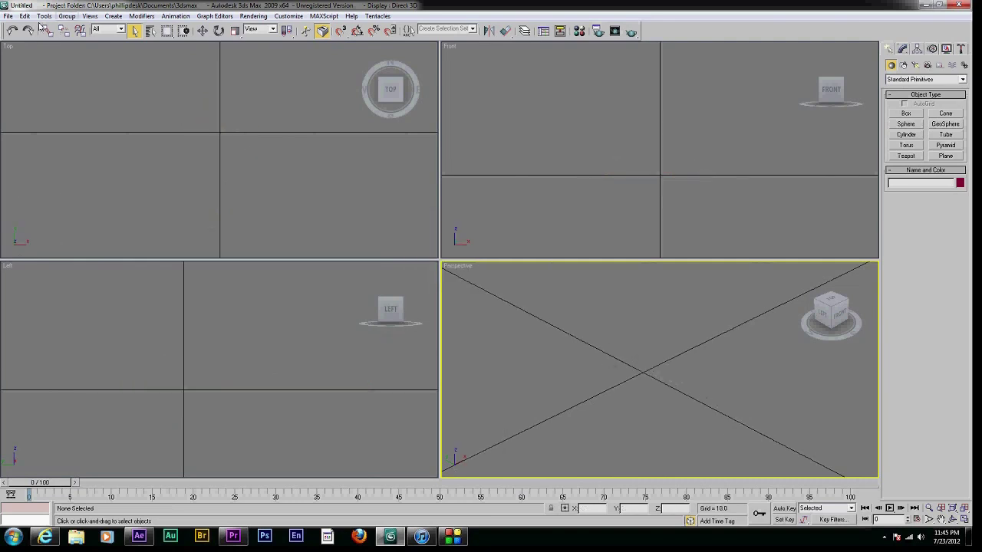
Step: Import uh60.3ds with the default 3DS import options
click(3, 18)
click(50, 256)
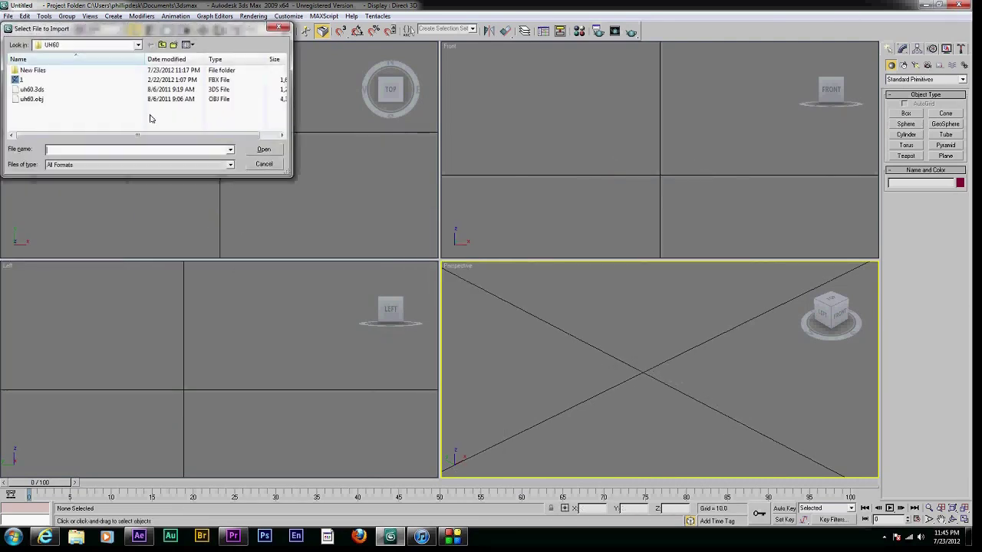
click(34, 91)
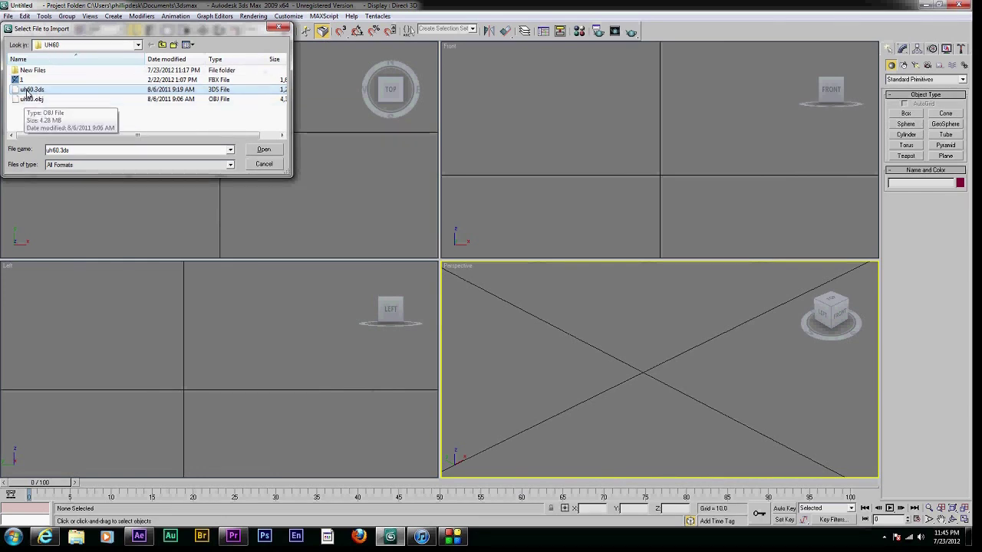
click(264, 150)
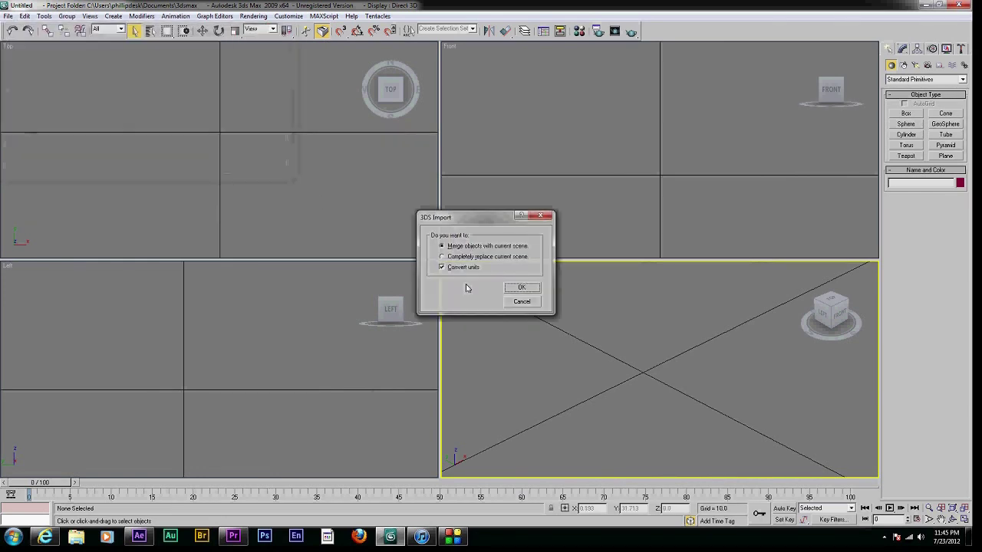
click(521, 290)
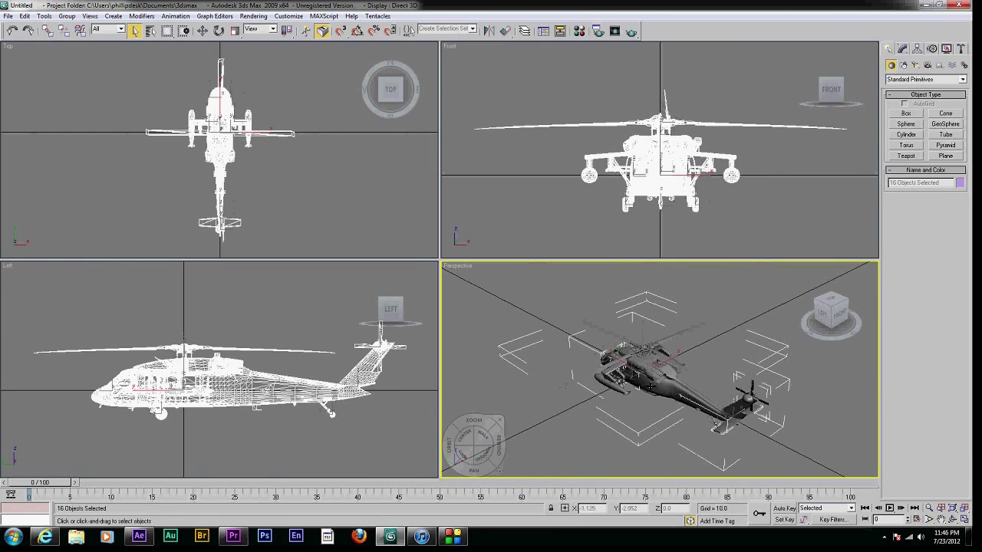
Step: Delete the fuselage, cabin and pontoon parts, and tail rotor, leaving only the main rotor
click(649, 384)
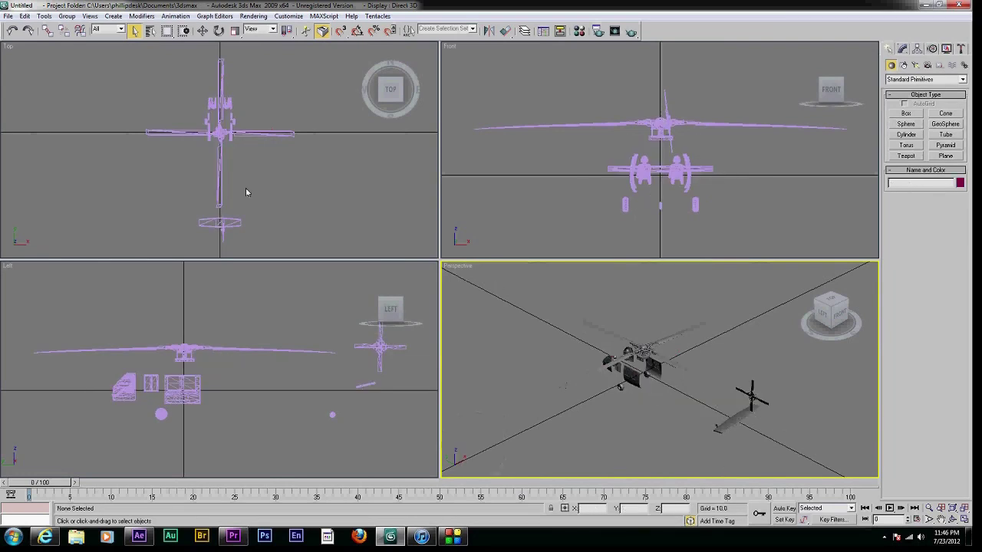
drag(238, 378, 116, 422)
key(Delete)
drag(423, 327, 347, 423)
key(Delete)
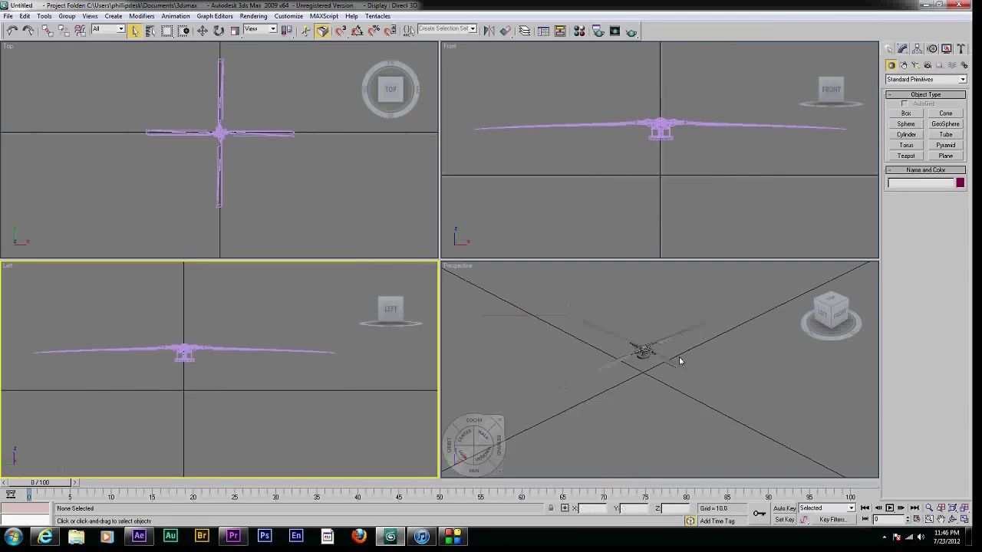
Step: Export the main rotor as propeller.obj, overwriting the old file and skipping the missing texture
click(8, 16)
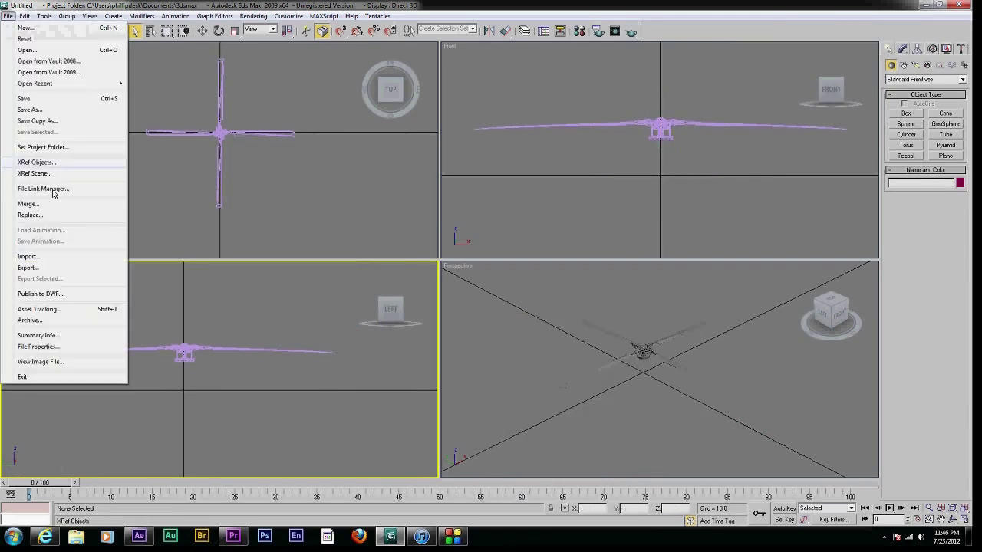
click(20, 264)
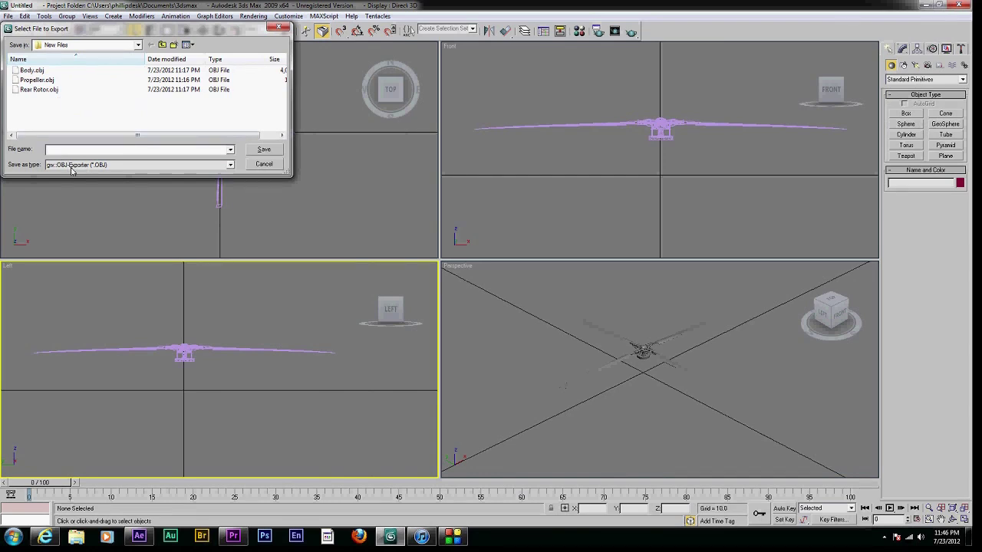
click(230, 164)
click(77, 172)
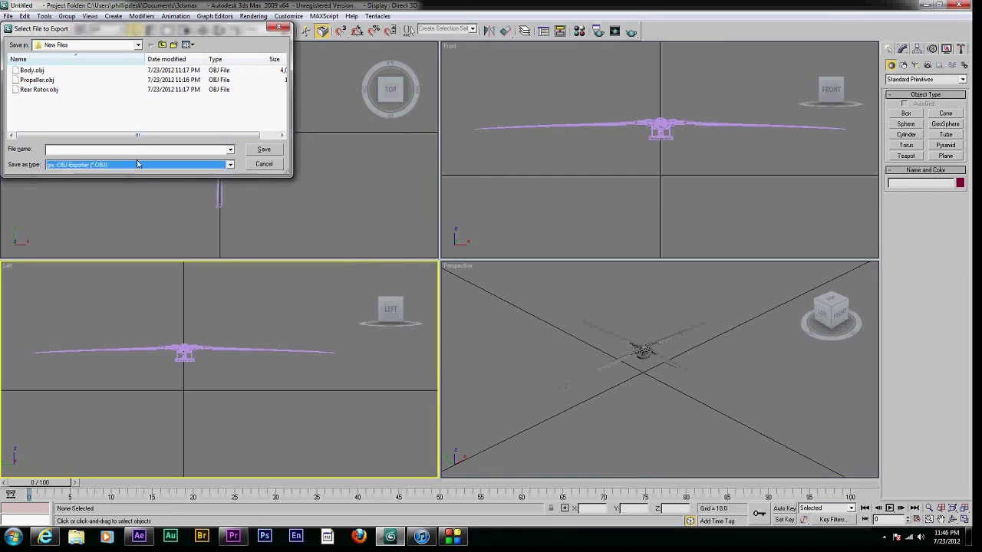
click(99, 151)
text(propeller)
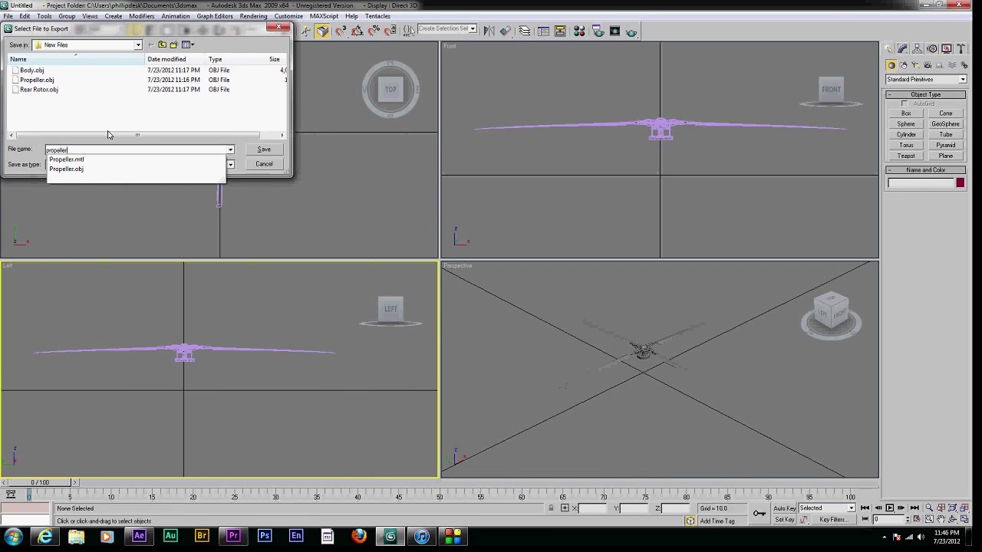
click(274, 151)
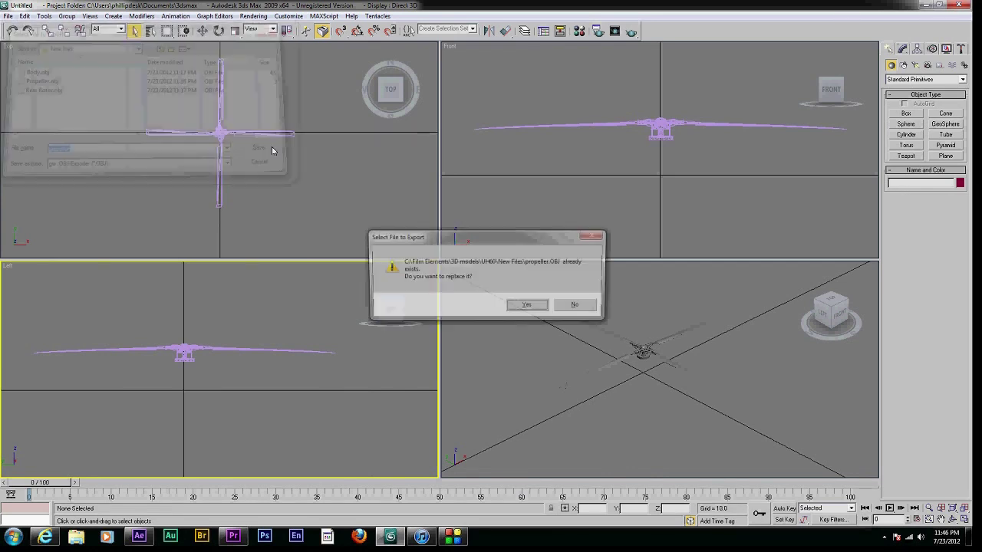
click(528, 306)
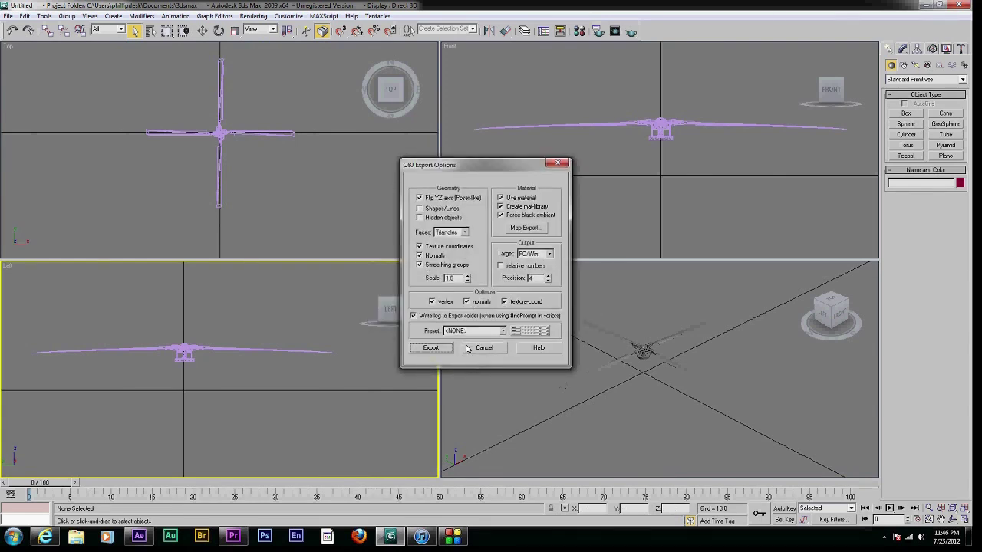
click(431, 349)
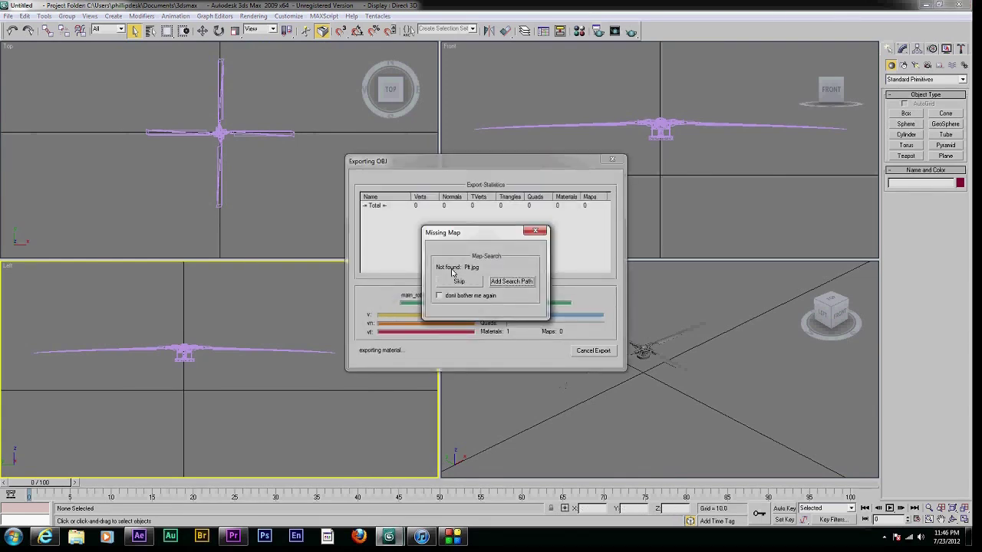
click(453, 283)
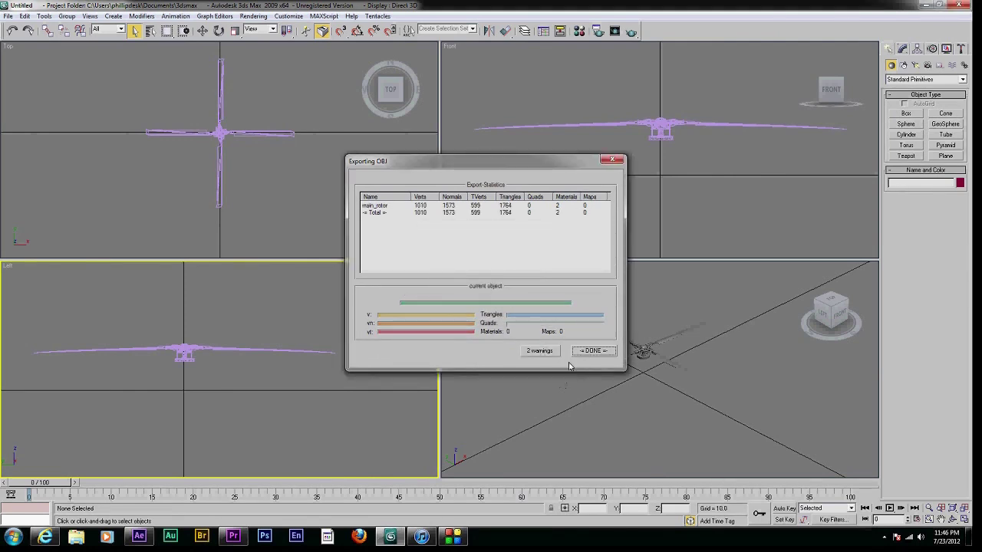
key(Return)
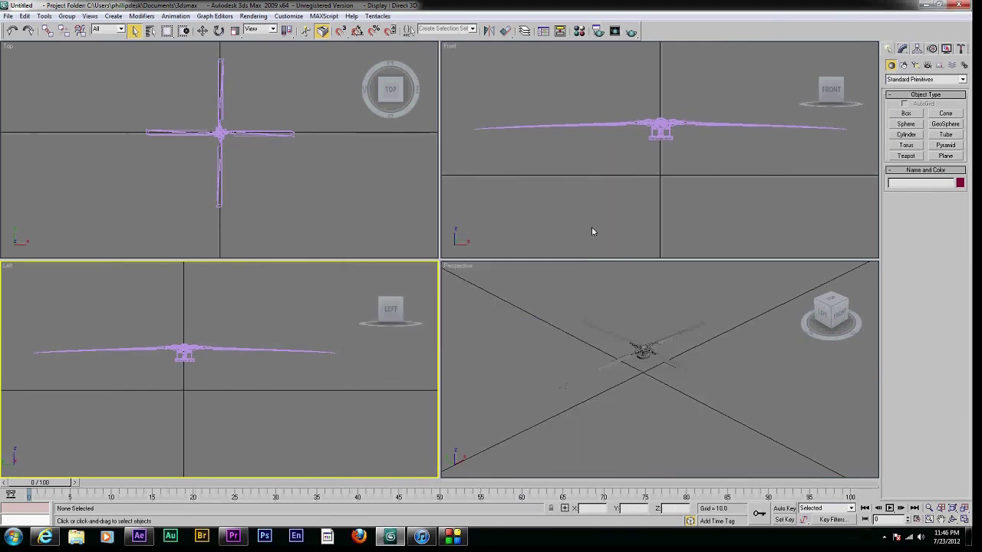
Step: Clear everything with New All, discarding the unsaved scene changes
click(8, 16)
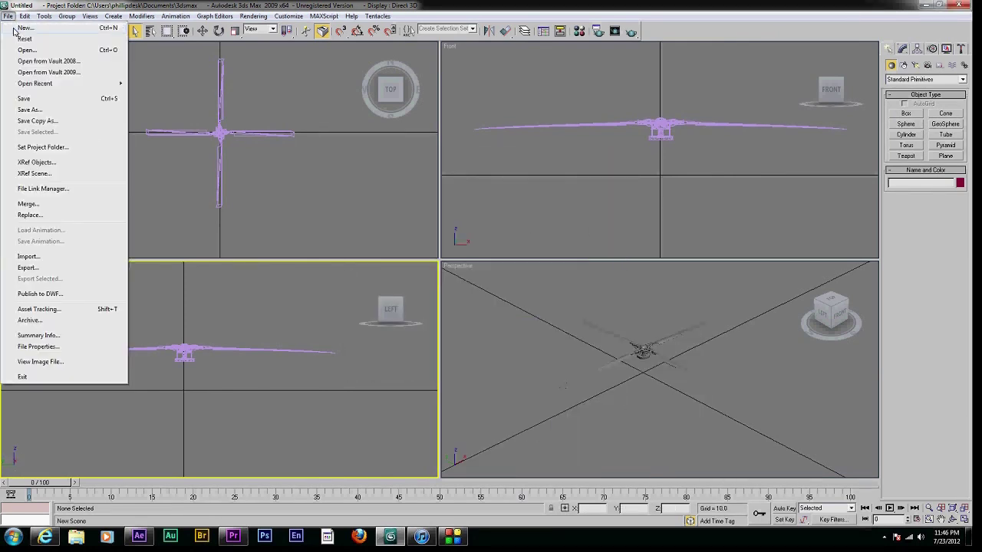
click(23, 40)
click(498, 303)
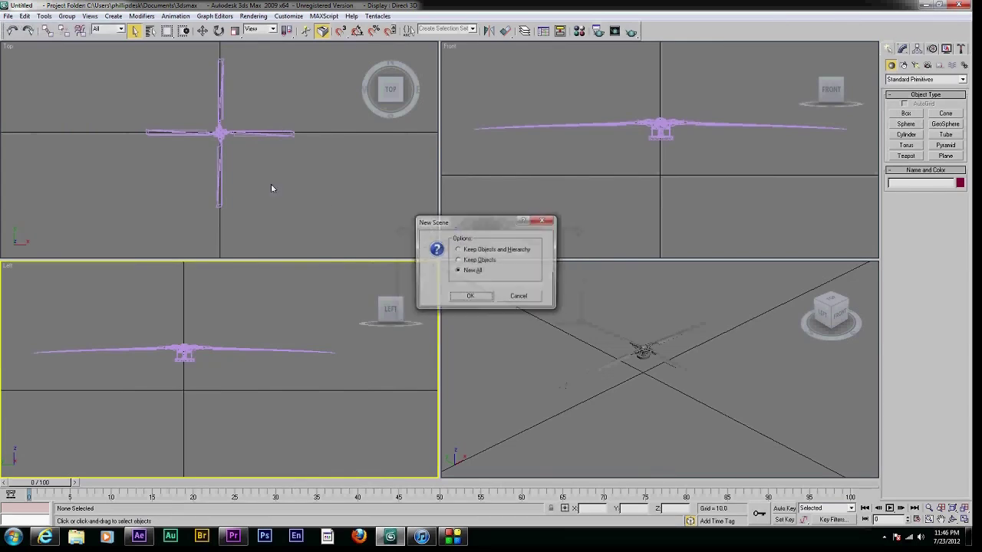
click(463, 270)
click(469, 299)
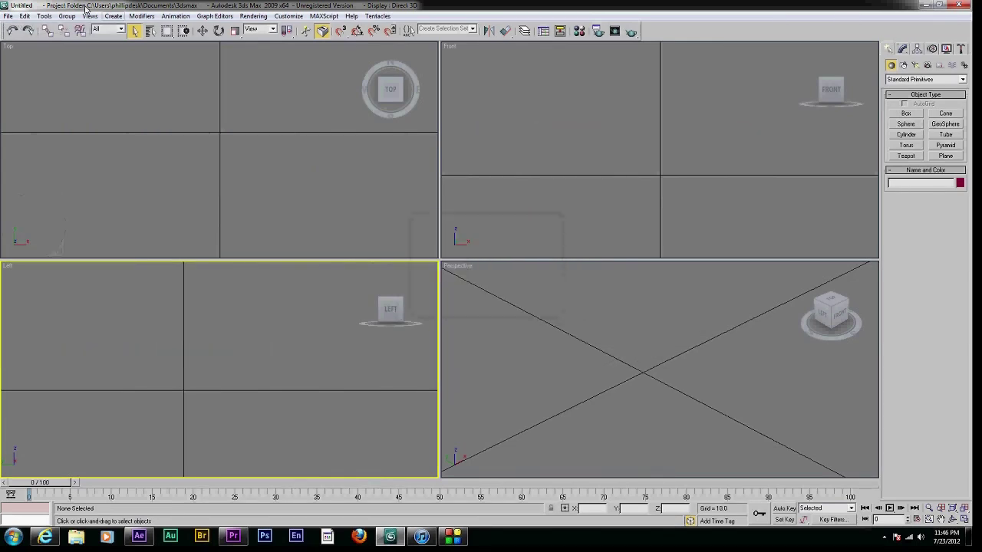
Step: Import uh60.3ds again with the default import settings
click(9, 16)
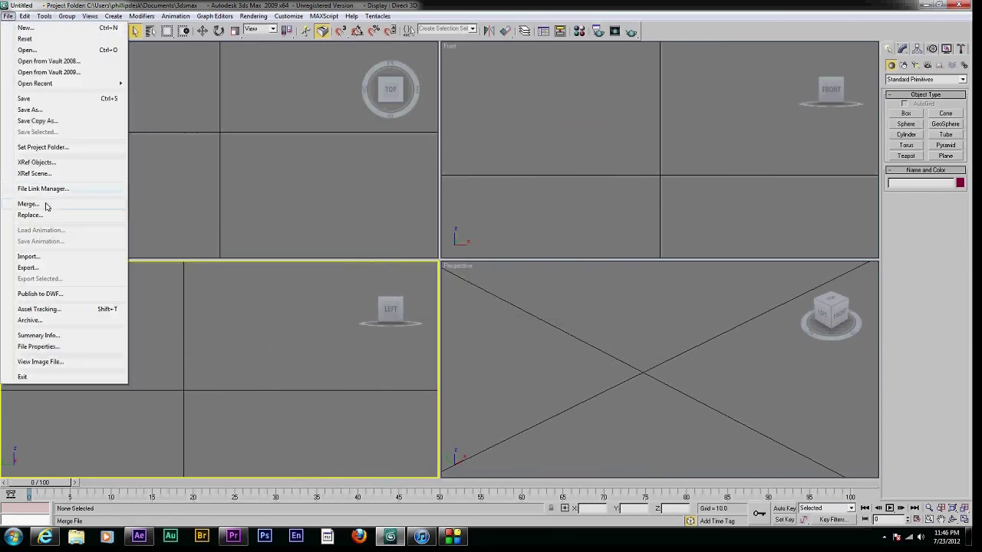
click(28, 256)
click(33, 89)
click(258, 150)
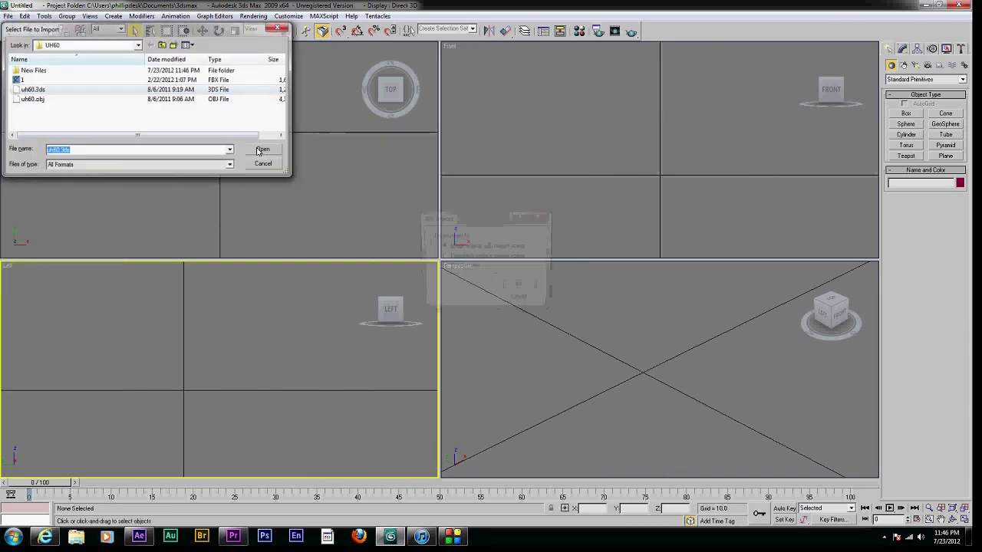
click(518, 283)
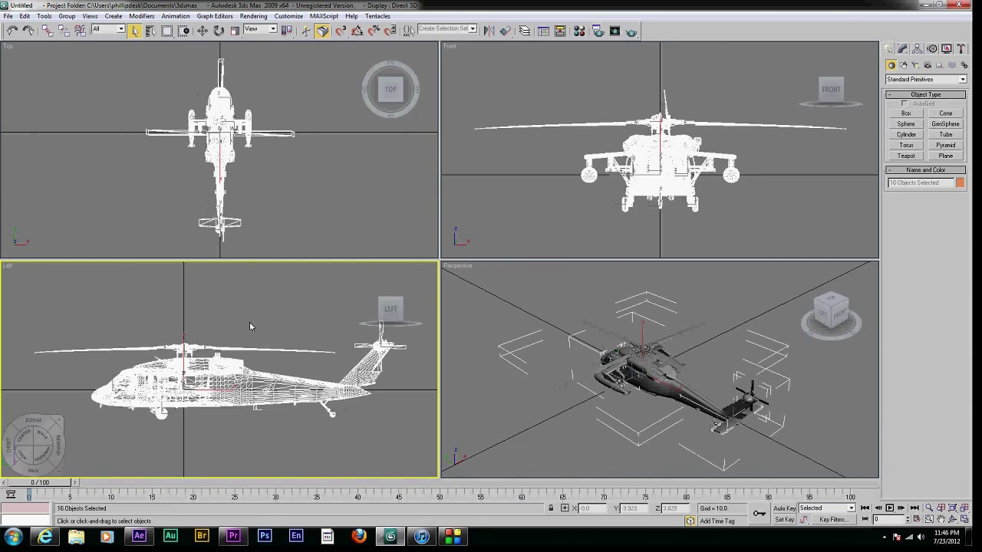
Step: Delete the body parts in three selections so only the tail rotor remains
click(162, 424)
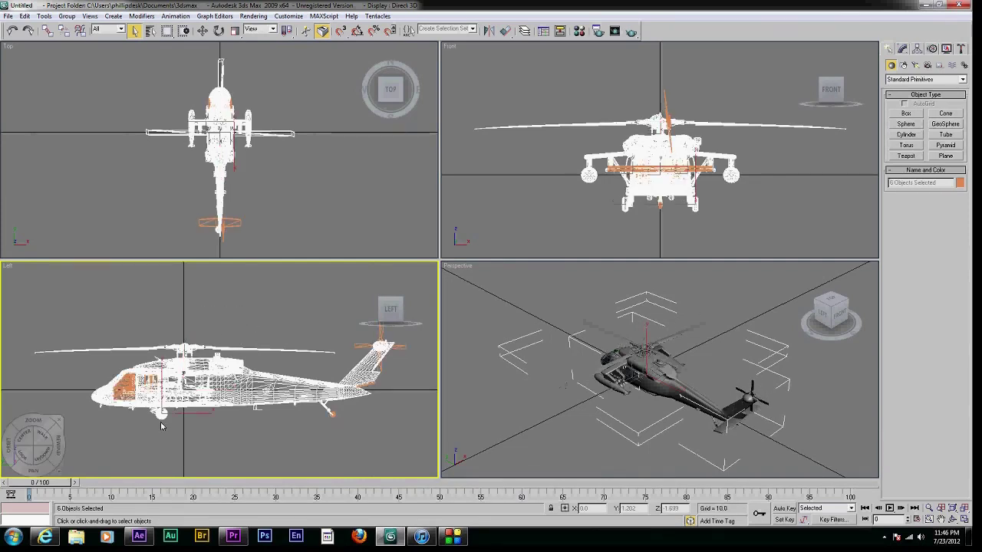
key(Delete)
click(645, 349)
key(Delete)
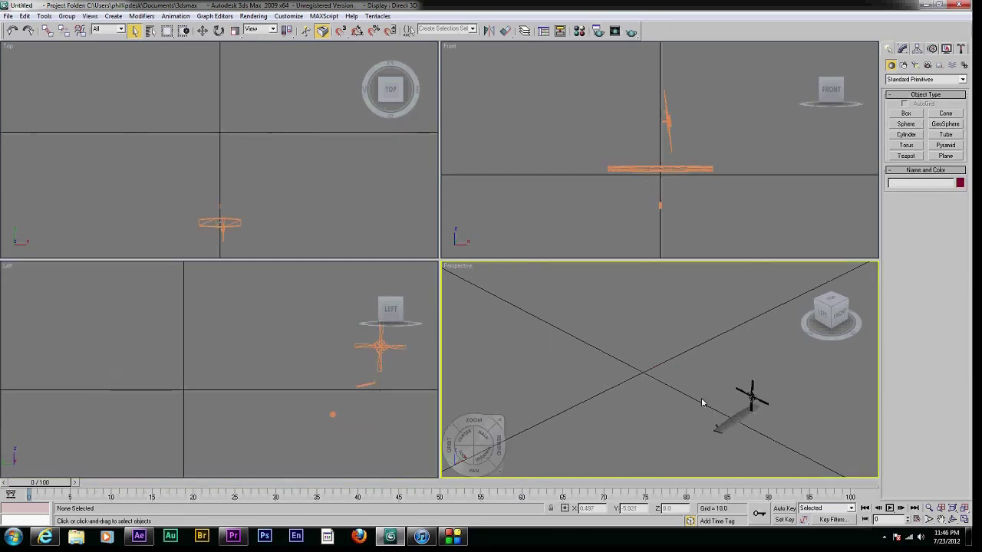
click(721, 418)
key(Delete)
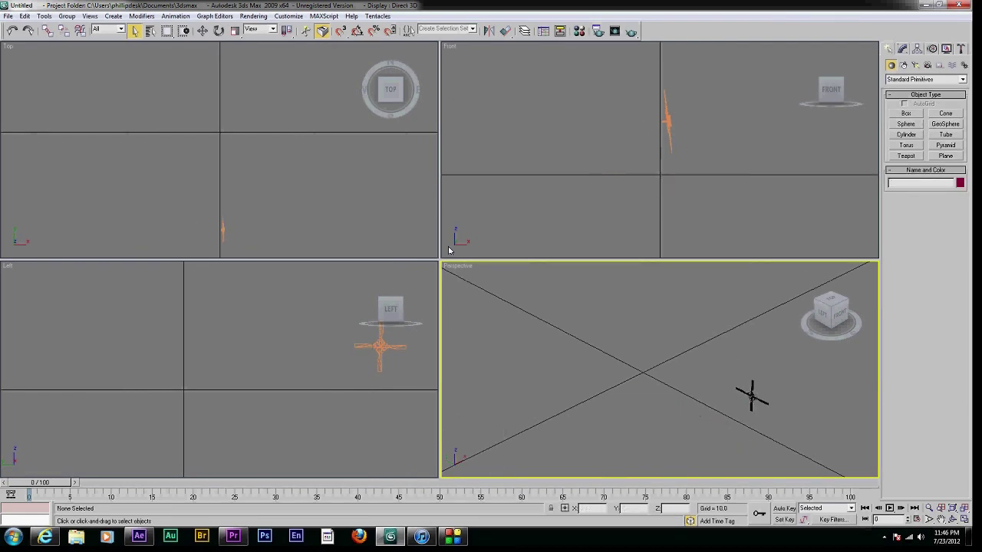
Step: Cancel the Select File to Export dialog and minimize 3ds Max to return to Element 3D
click(11, 17)
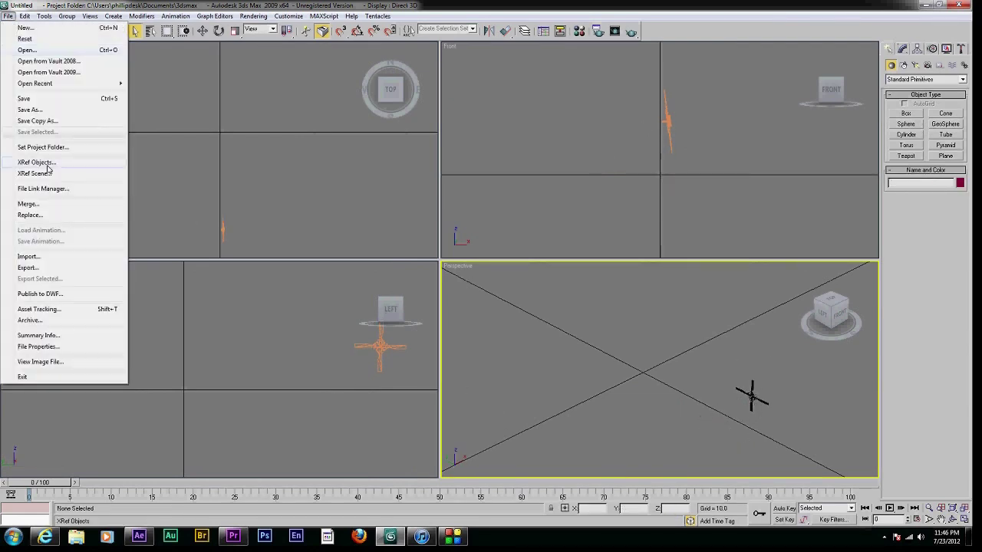
click(24, 268)
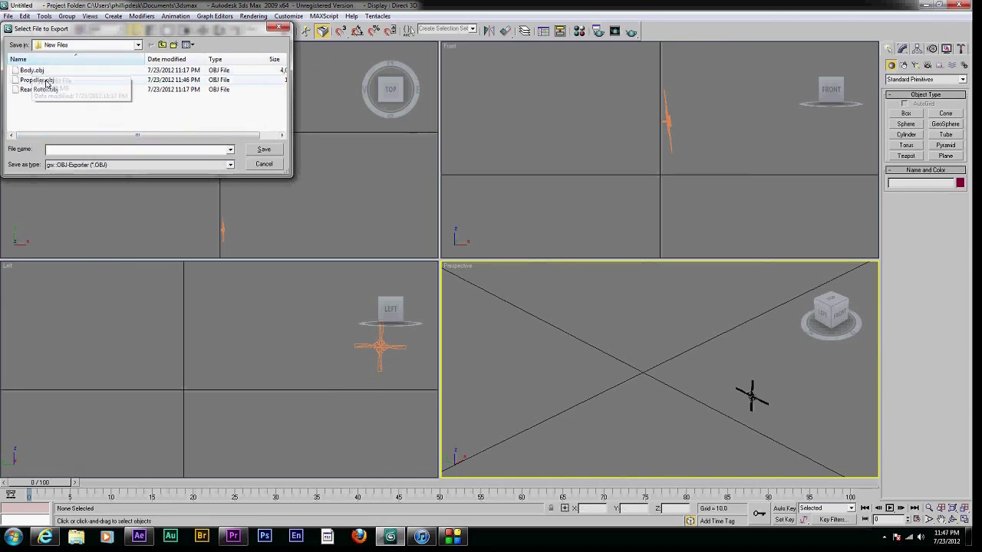
click(264, 163)
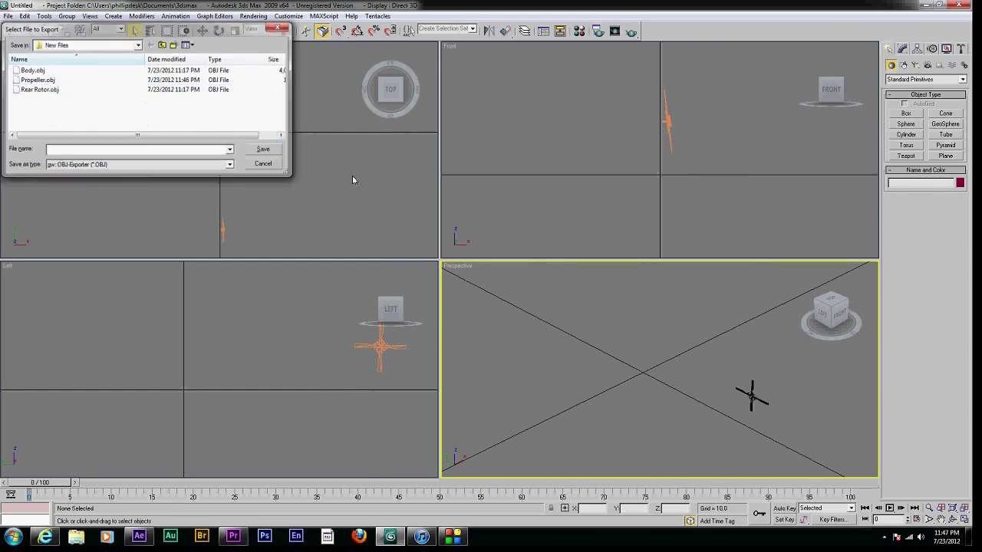
click(926, 10)
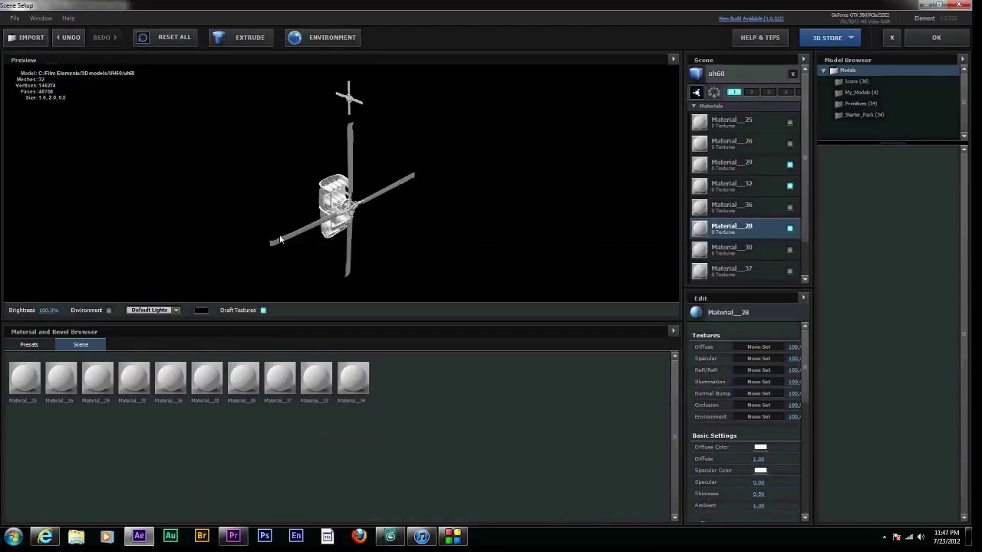
Step: Remove the uh60 model and its now-unused materials from the scene
click(713, 74)
key(Delete)
right_click(252, 458)
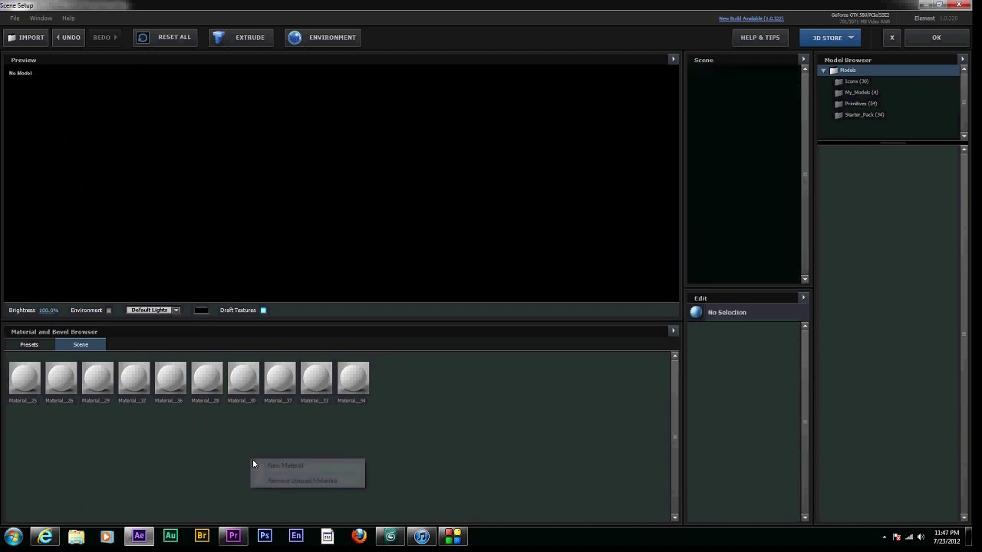
click(313, 481)
click(310, 451)
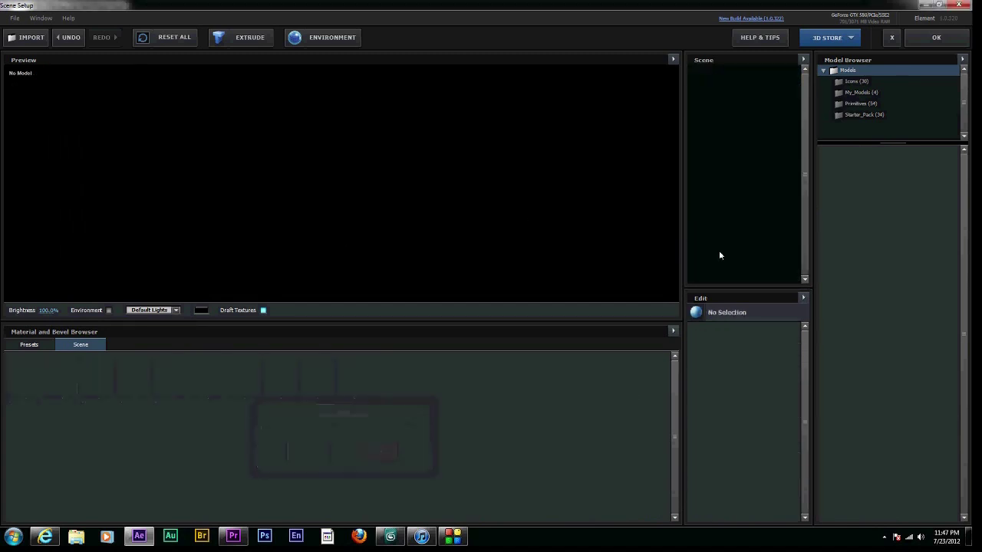
Step: Import Body.obj from the New Files folder and rotate the preview to inspect it
click(27, 38)
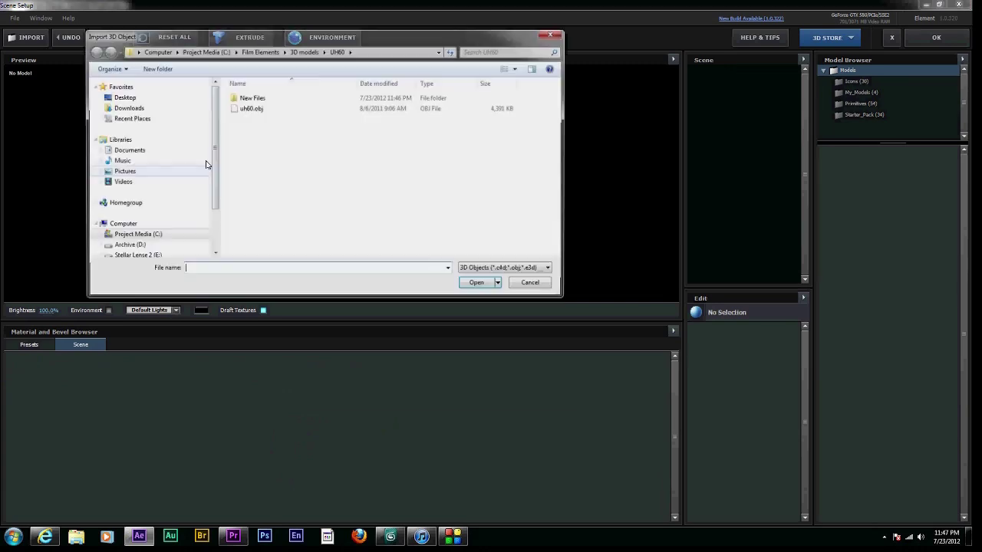
double_click(246, 99)
click(245, 98)
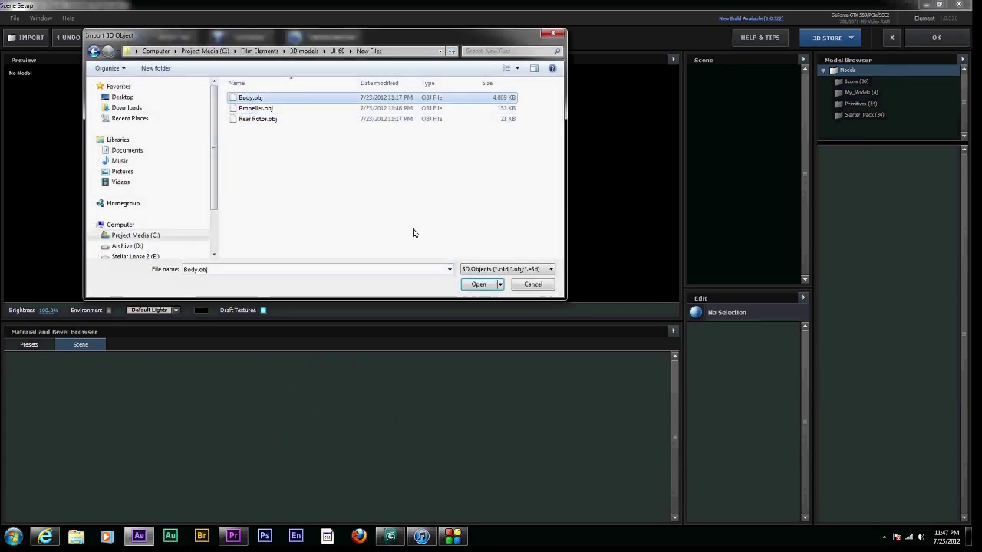
click(476, 285)
drag(221, 131, 245, 320)
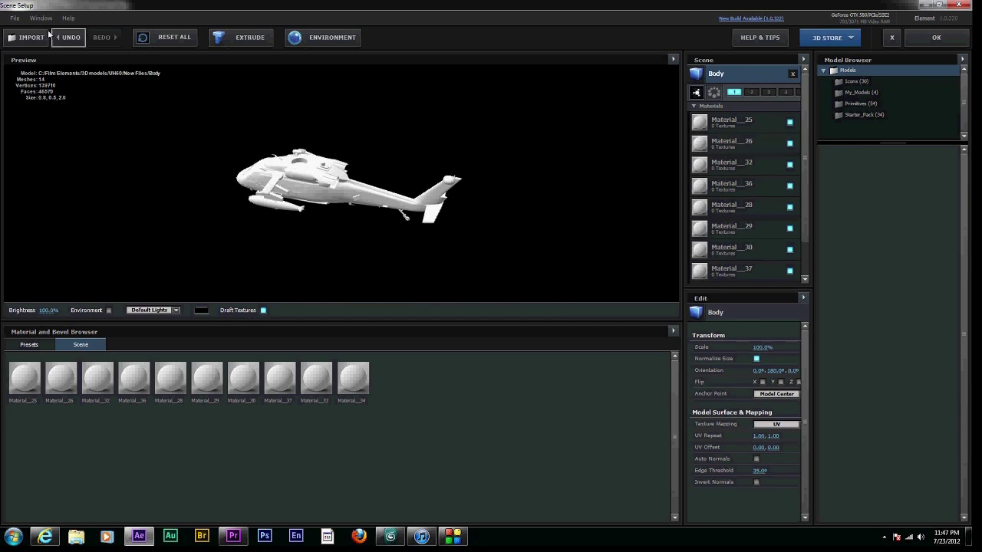
Step: Import Propeller.obj and Rear Rotor.obj, put Rear Rotor in group 3, and apply the scene
click(22, 39)
click(247, 109)
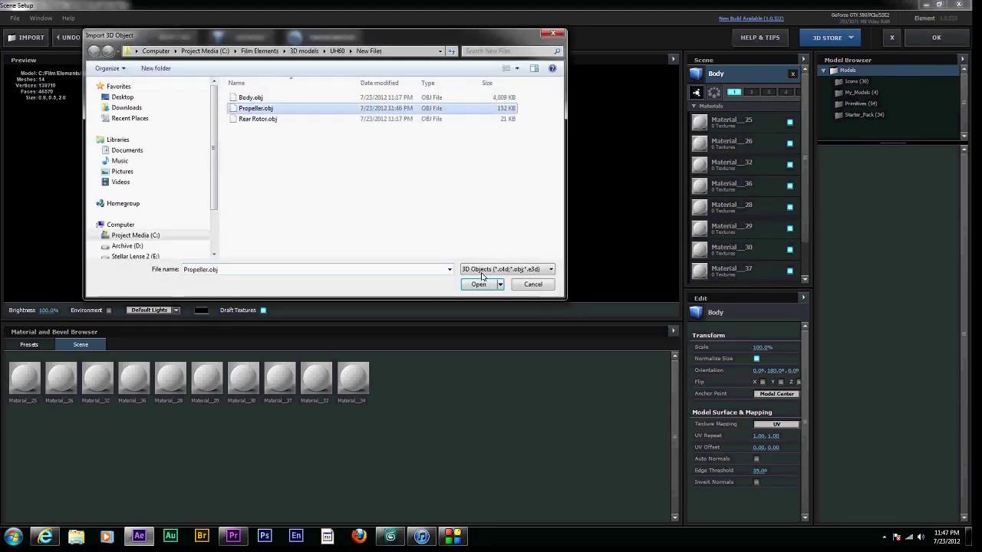
click(477, 283)
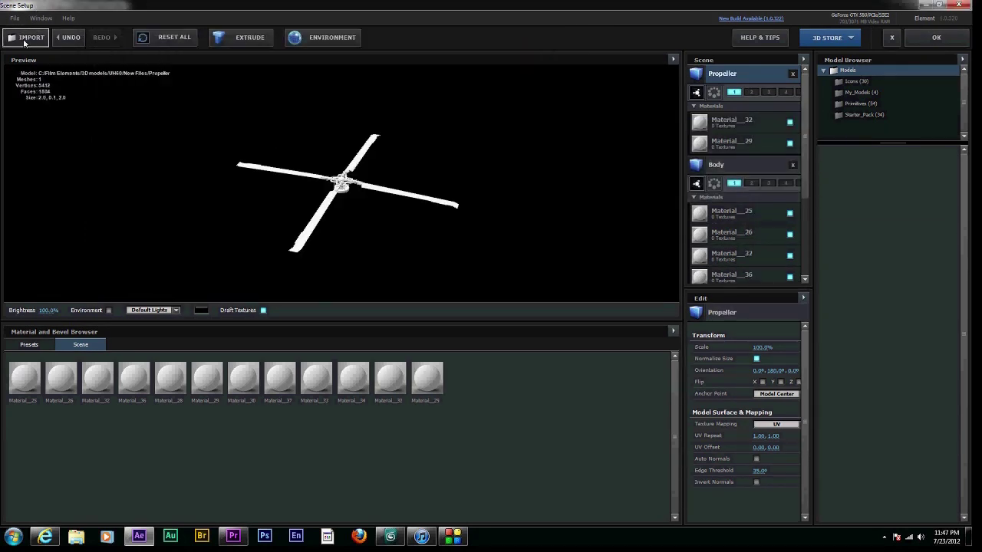
click(22, 38)
click(257, 119)
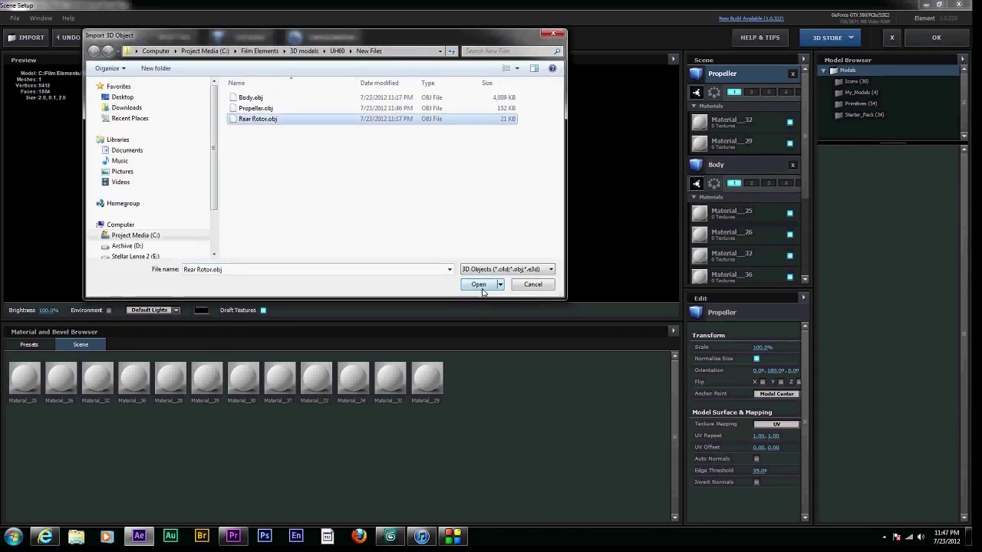
click(479, 285)
drag(347, 184, 421, 176)
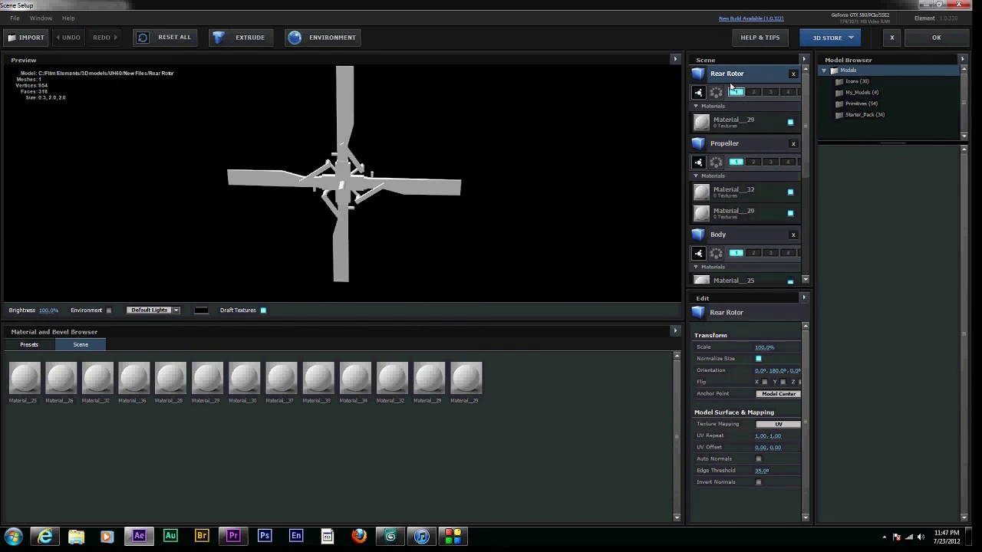
click(771, 92)
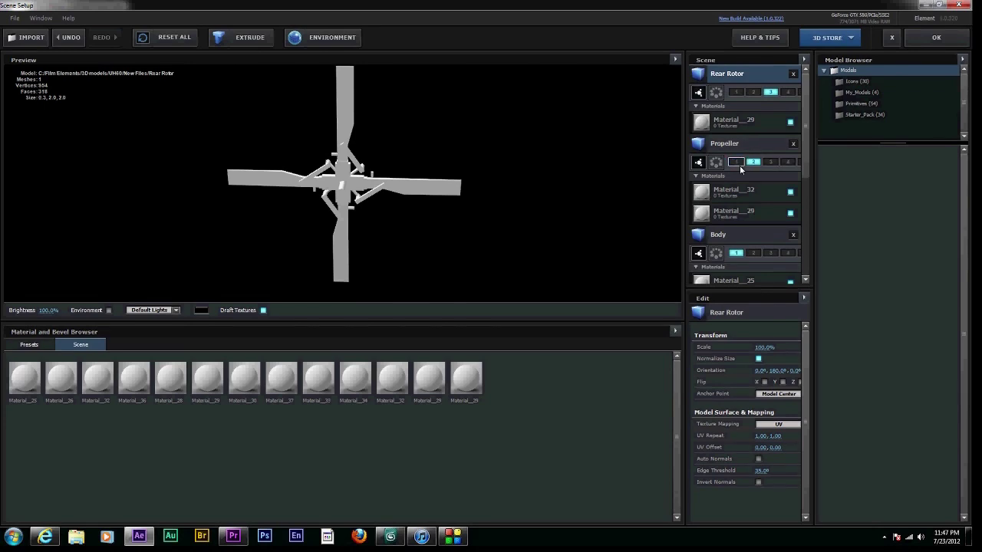
click(936, 37)
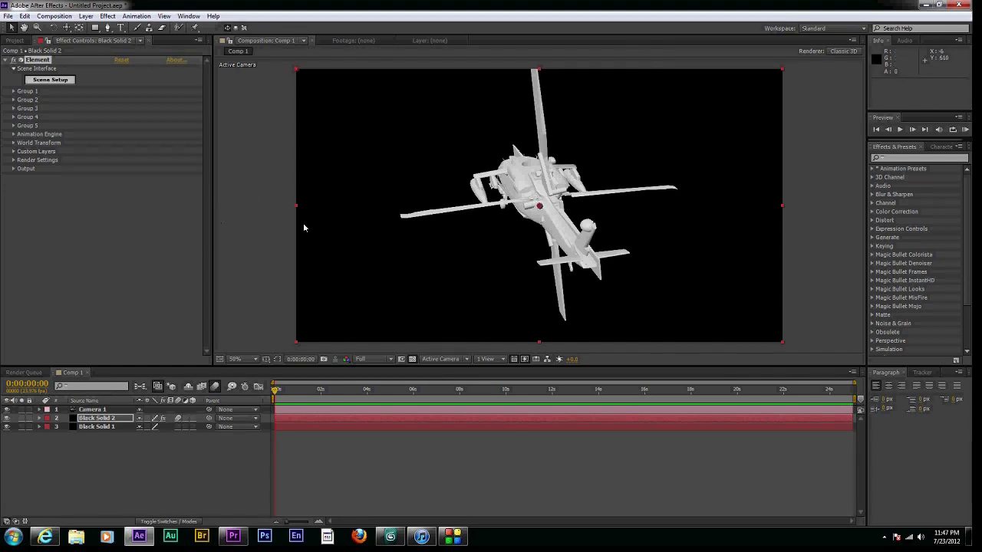
Step: Set the Element layer's World Transform Y rotation to 172° so the helicopter faces the camera
click(13, 143)
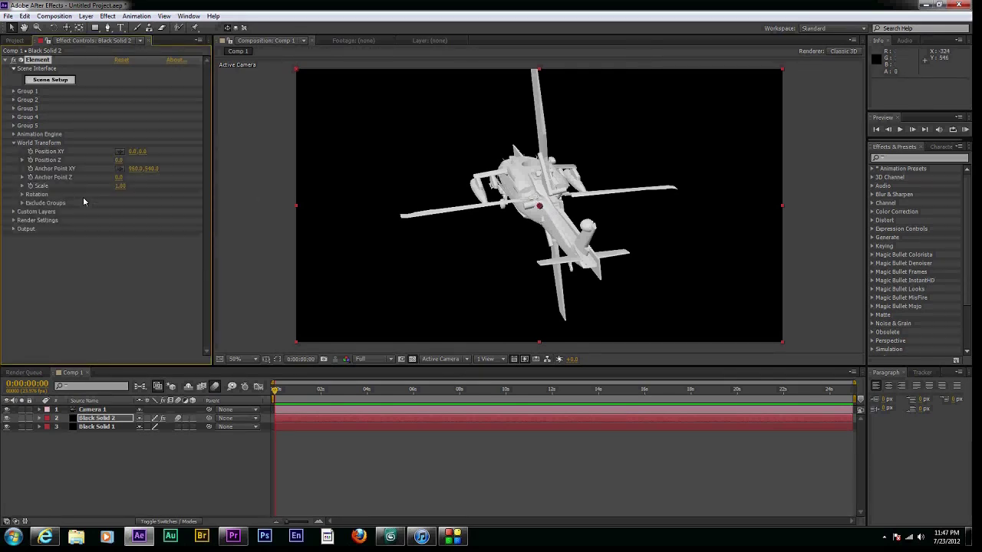
click(22, 194)
drag(125, 212, 227, 221)
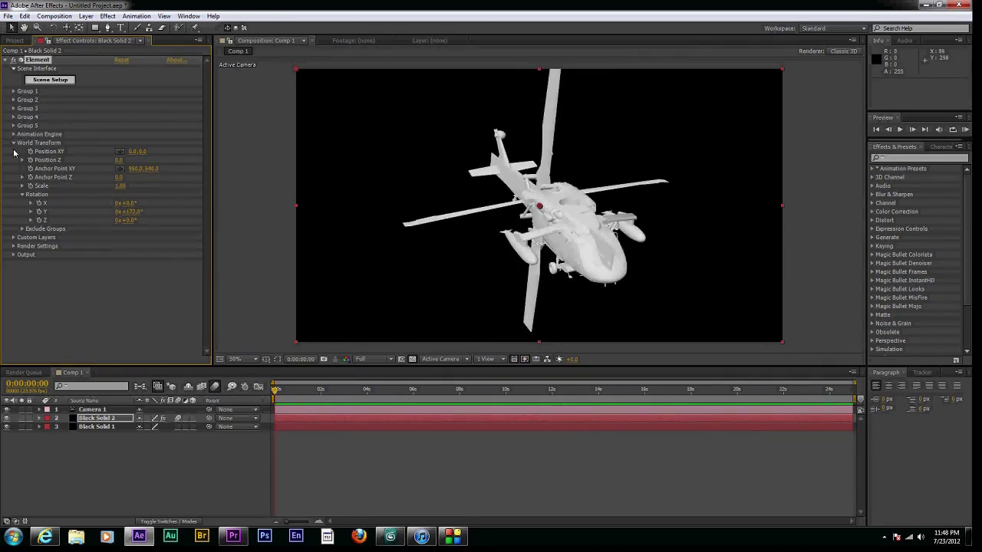
click(13, 143)
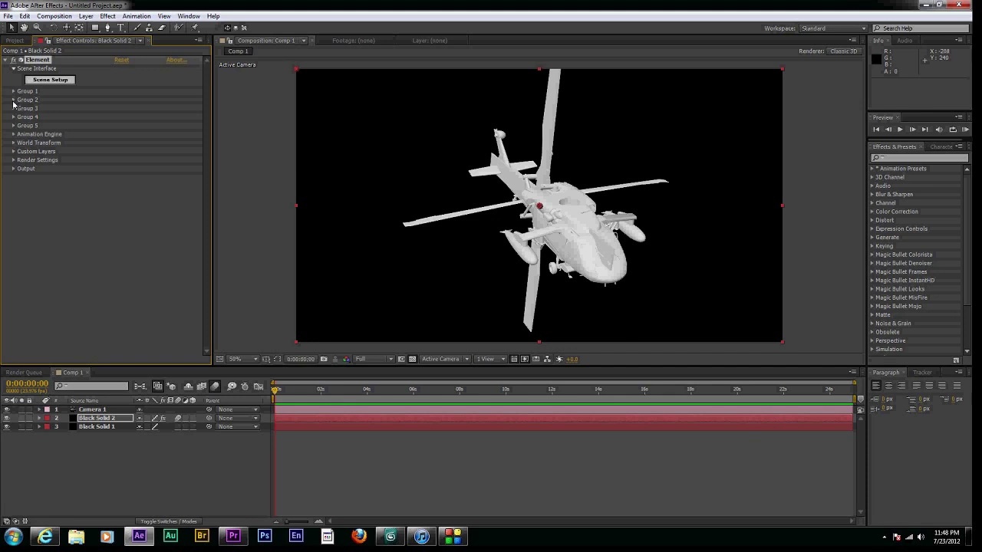
Step: Shift Group 2's Particle Replicator position to about 960, 557, raising the rotor copy onto the hub
click(13, 100)
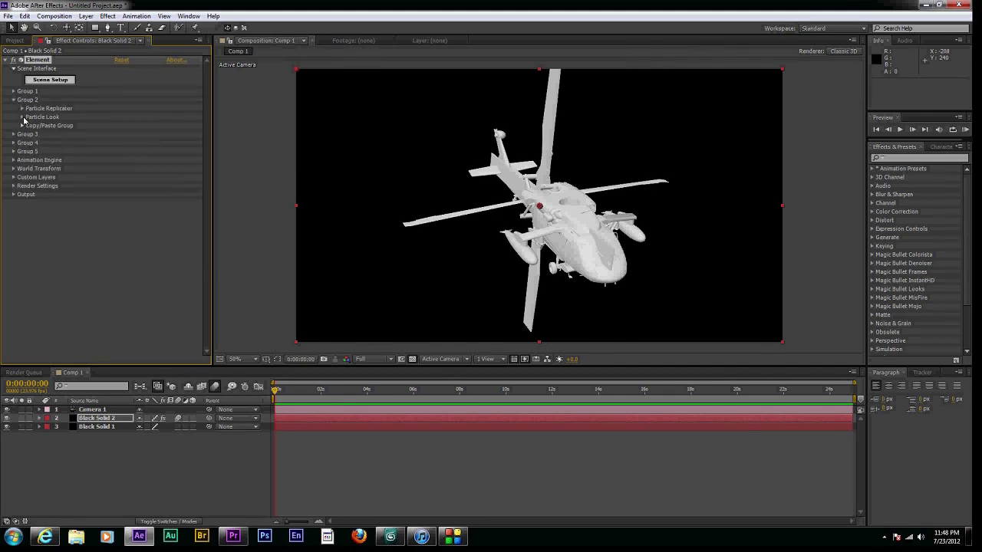
click(22, 117)
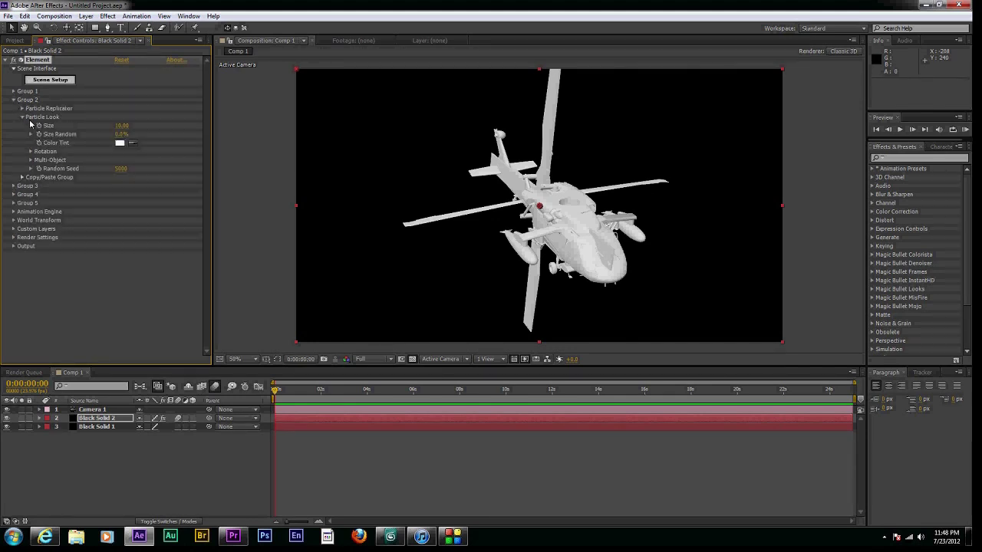
click(22, 109)
drag(154, 135, 55, 173)
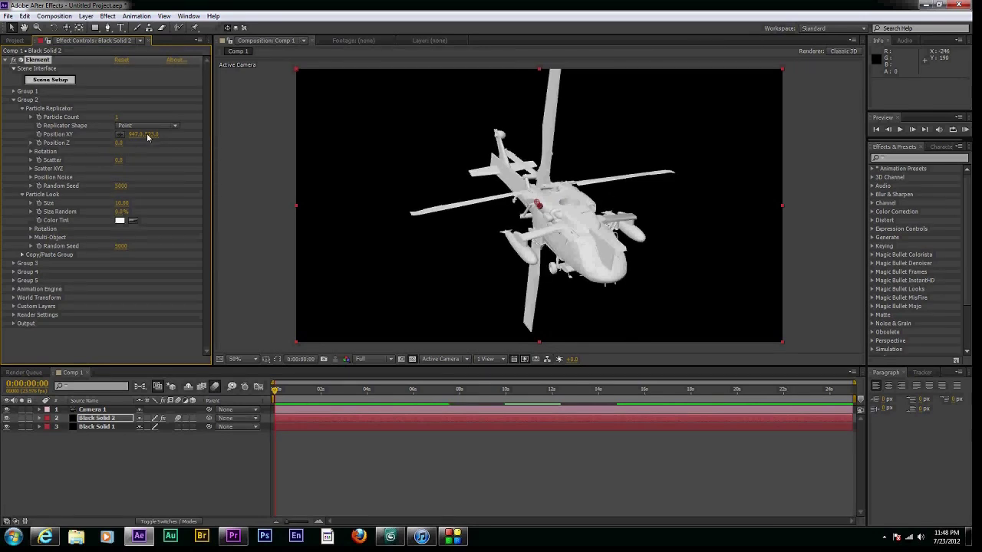
mouse_move(147, 134)
mouse_down()
mouse_move(123, 143)
mouse_move(146, 136)
mouse_up()
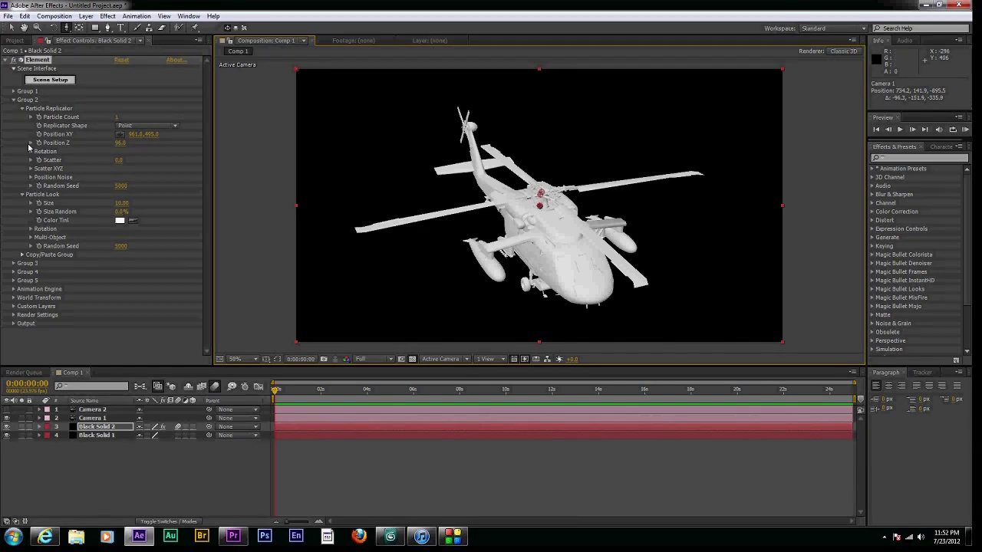
Step: Add a time*1200 expression to Group 2's Y Rotation so the main rotor spins
click(22, 109)
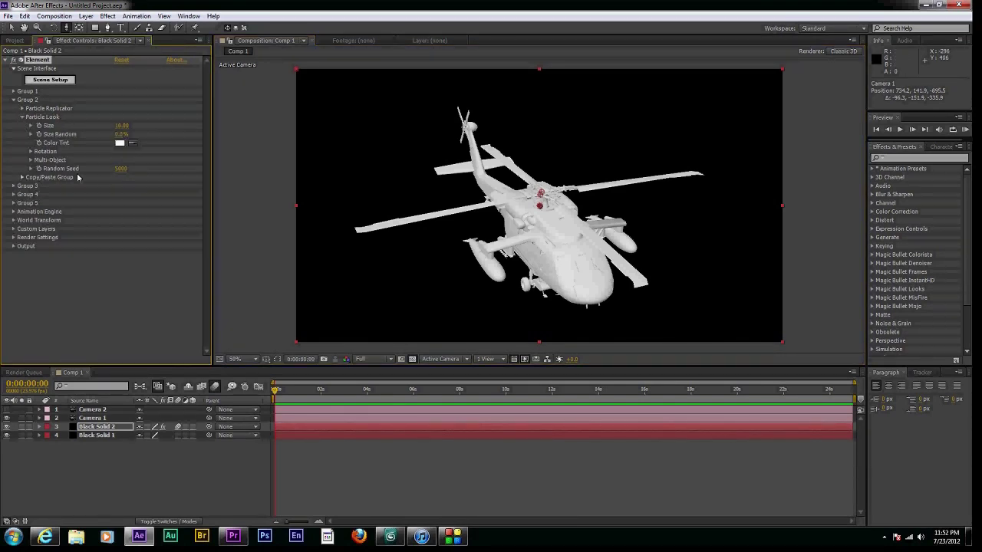
click(31, 153)
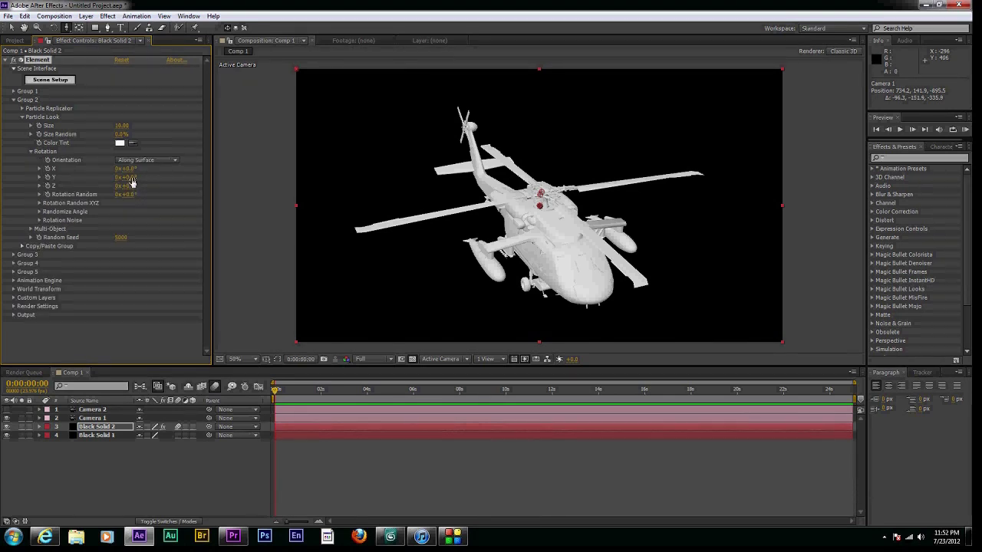
mouse_move(132, 181)
mouse_down()
mouse_move(176, 213)
mouse_move(144, 184)
mouse_up()
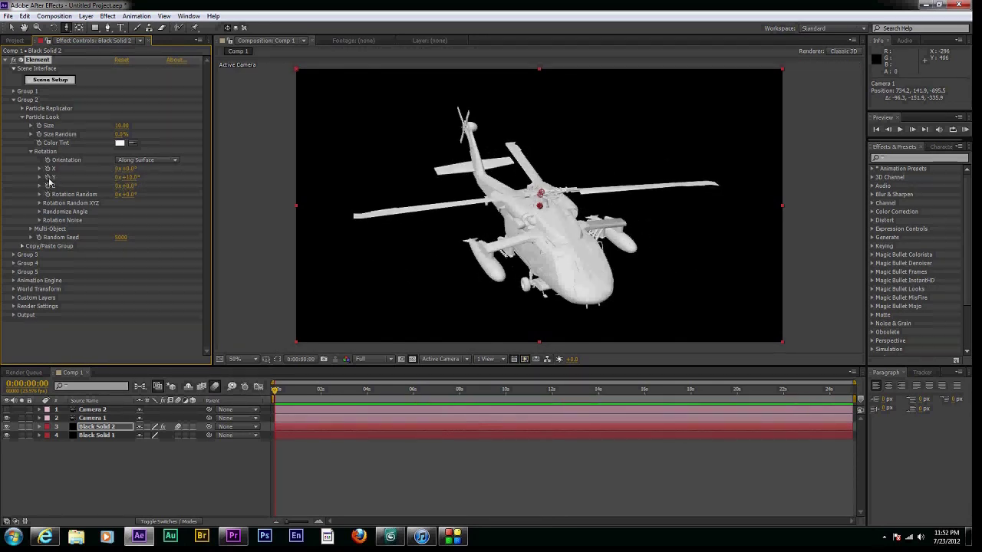
alt+click(47, 177)
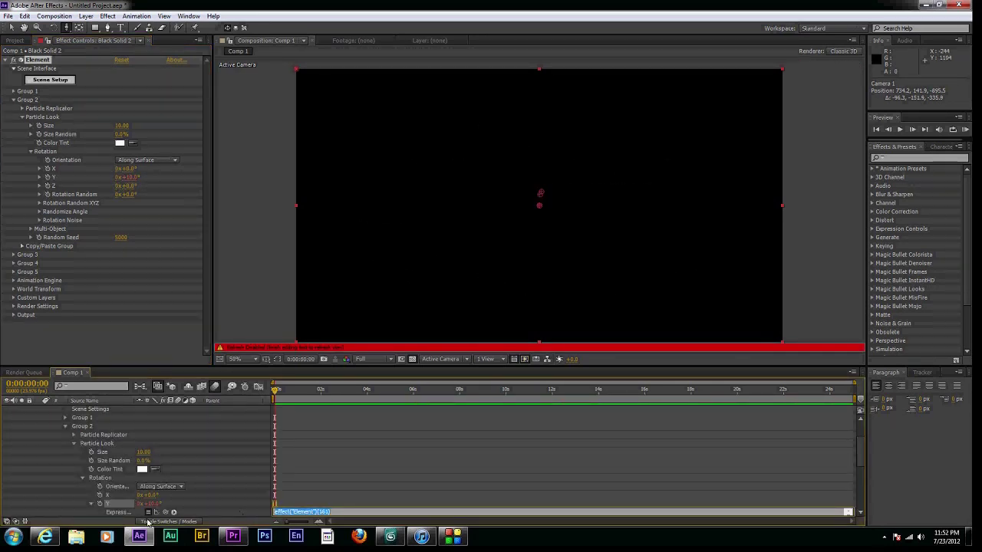
text(b)
click(333, 481)
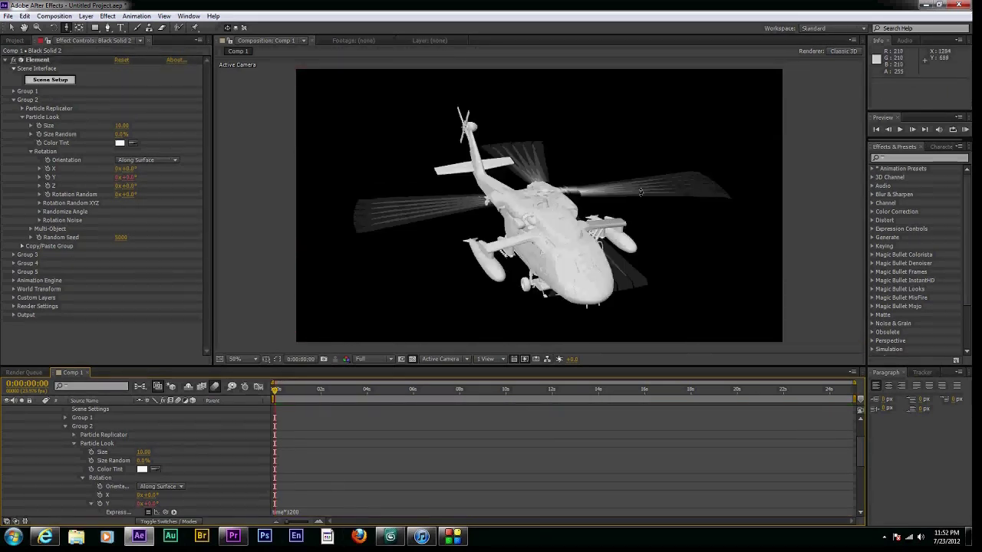
Step: Compare the rotor with motion blur off and on, then scrub the timeline back to the start
click(215, 386)
click(215, 387)
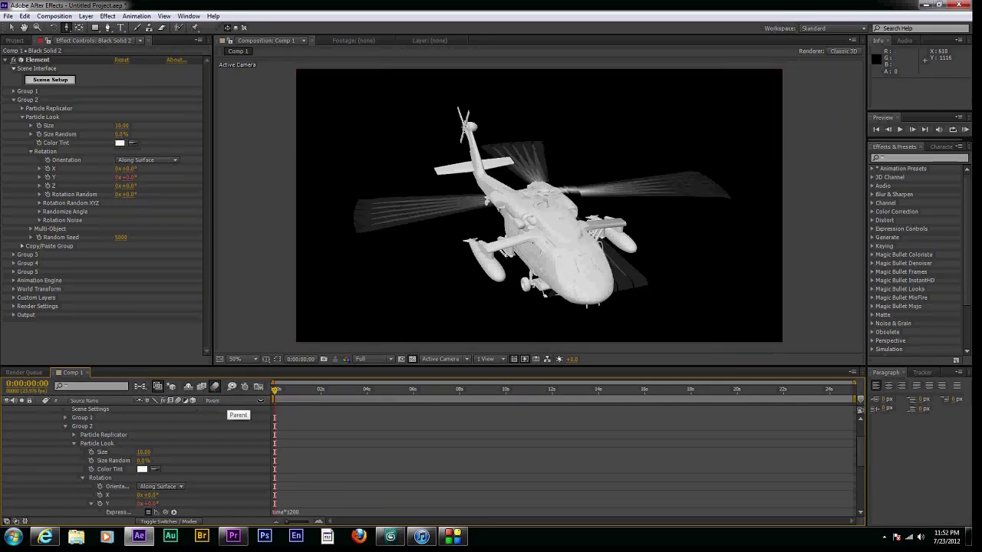
drag(275, 389, 516, 389)
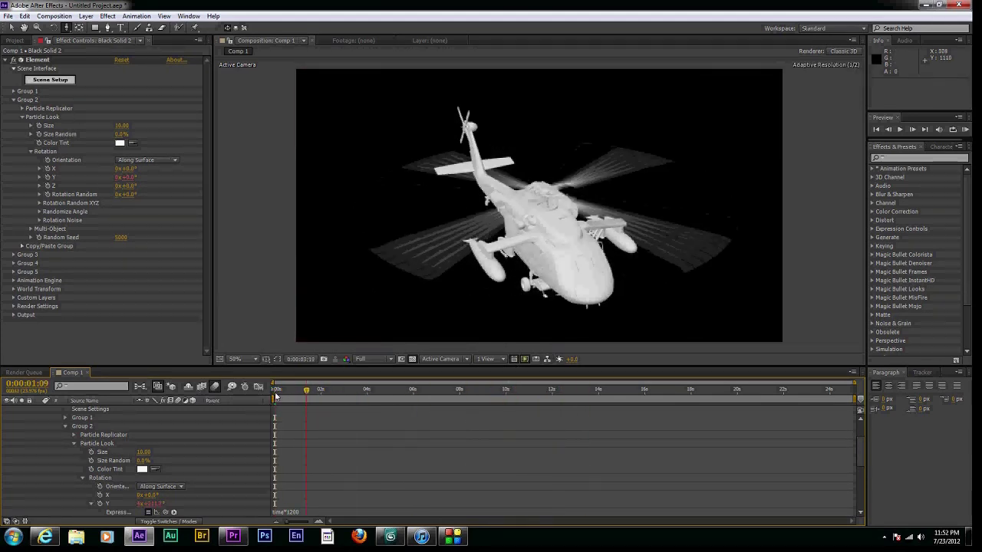
click(443, 389)
key(Home)
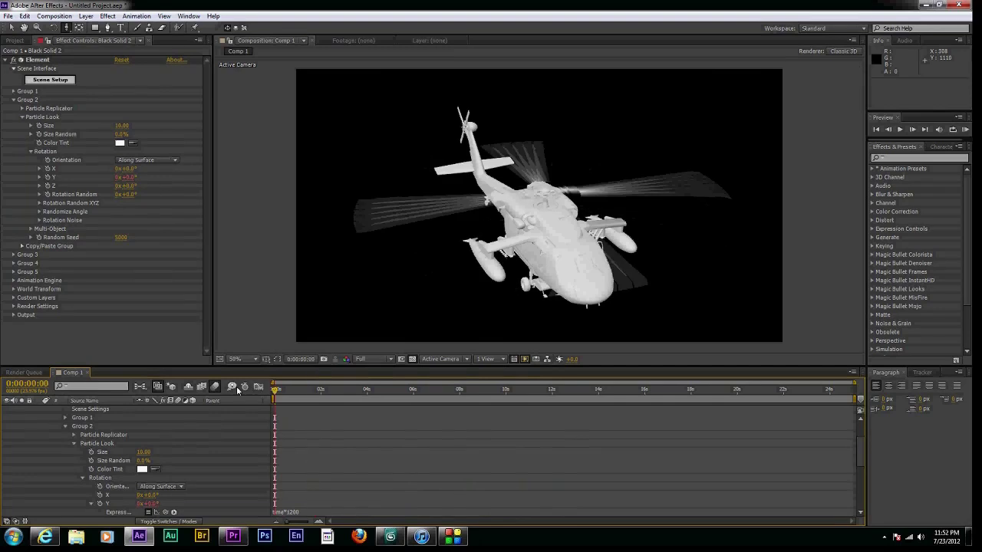
Step: Spin the tail rotor with a time*1200 expression on Group 3's X Rotation and preview playback
click(13, 100)
click(13, 109)
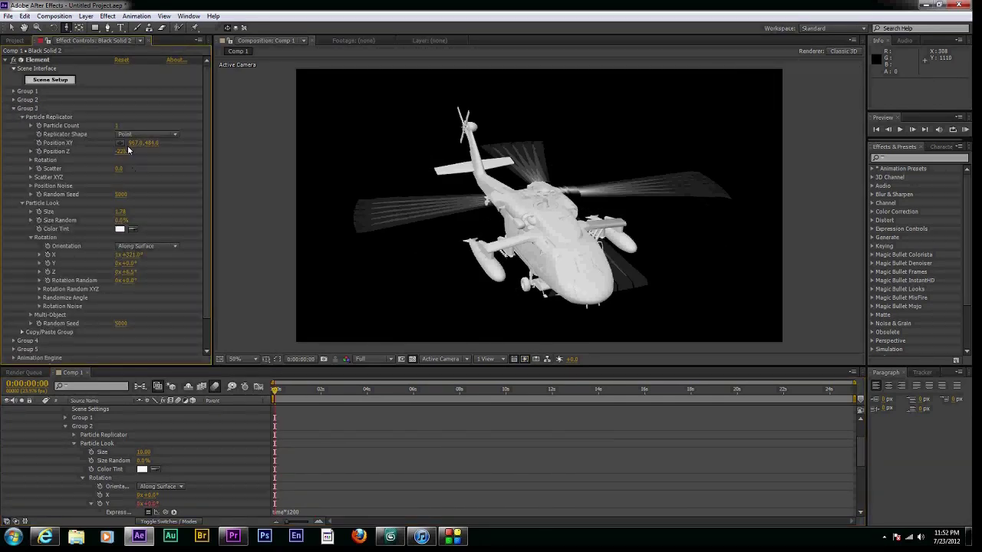
drag(131, 262, 125, 261)
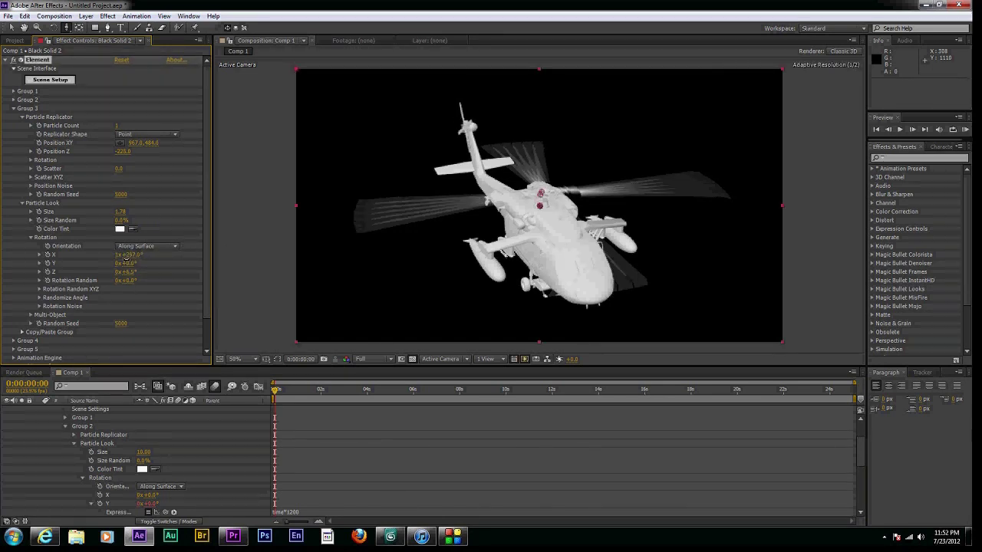
alt+click(47, 254)
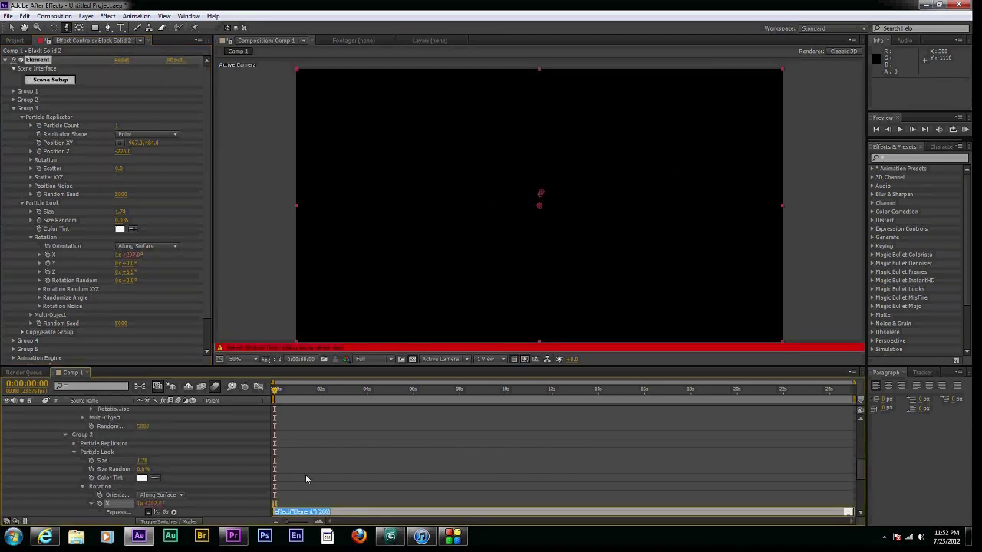
text(time*)
click(331, 460)
drag(276, 389, 852, 389)
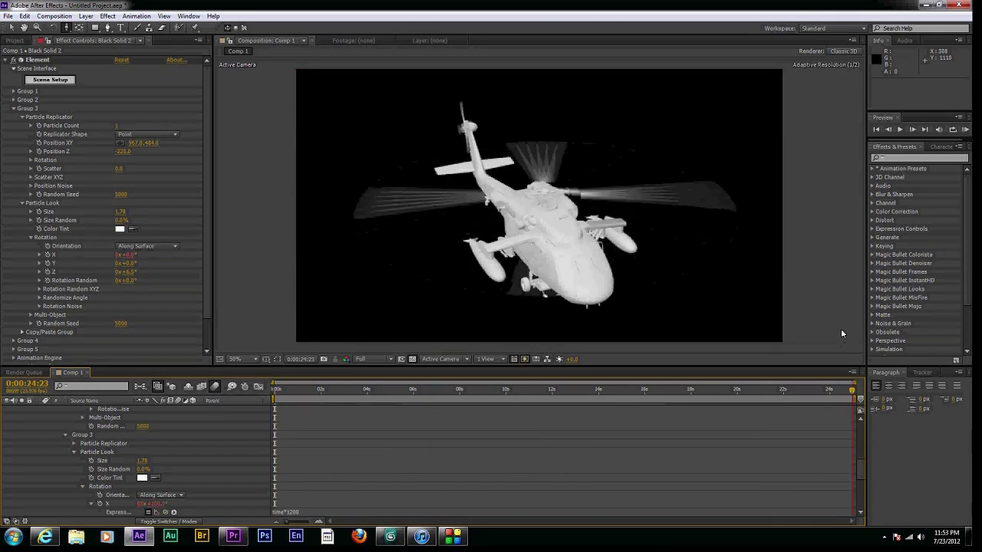
key(space)
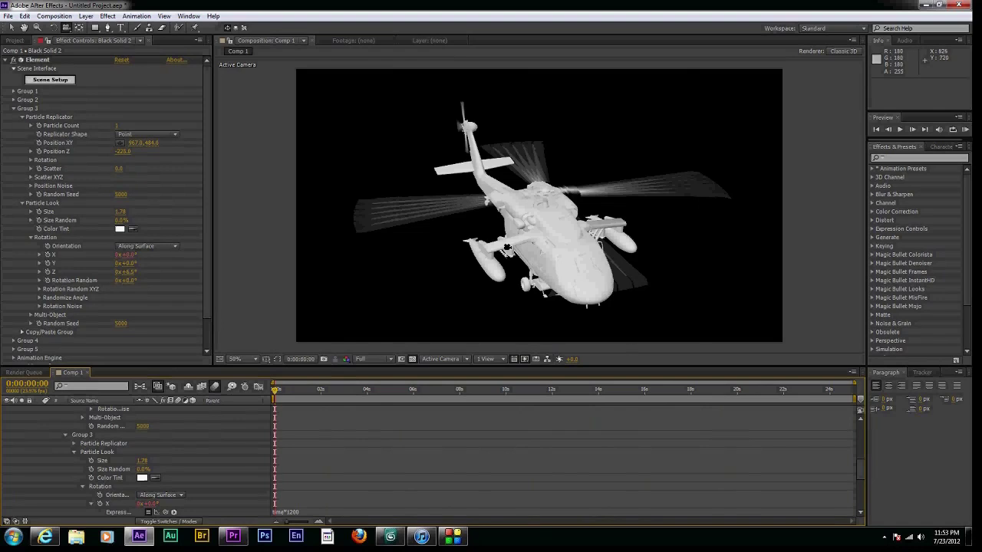
Step: Orbit to a new camera view and nudge the helicopter's Y rotation in World Transform
drag(505, 248, 495, 332)
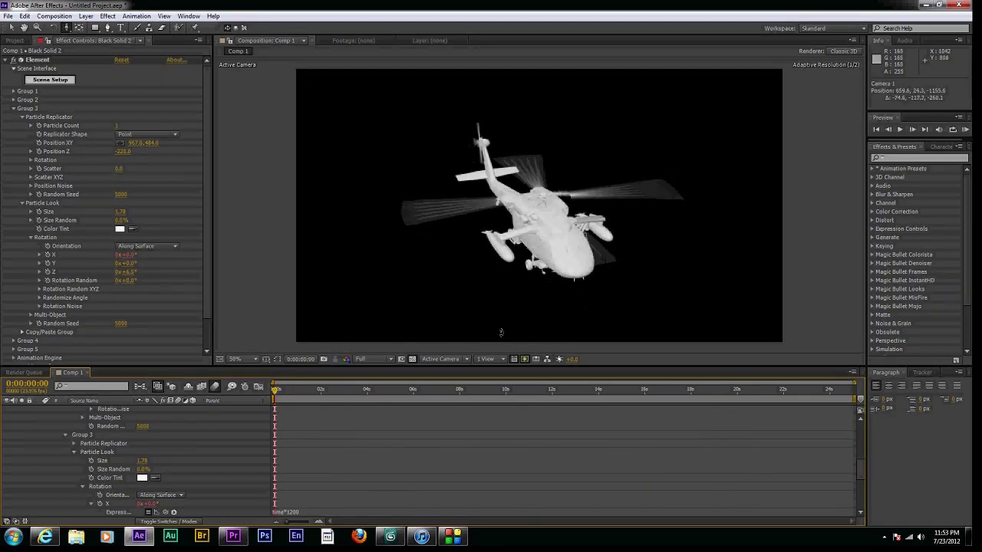
key(space)
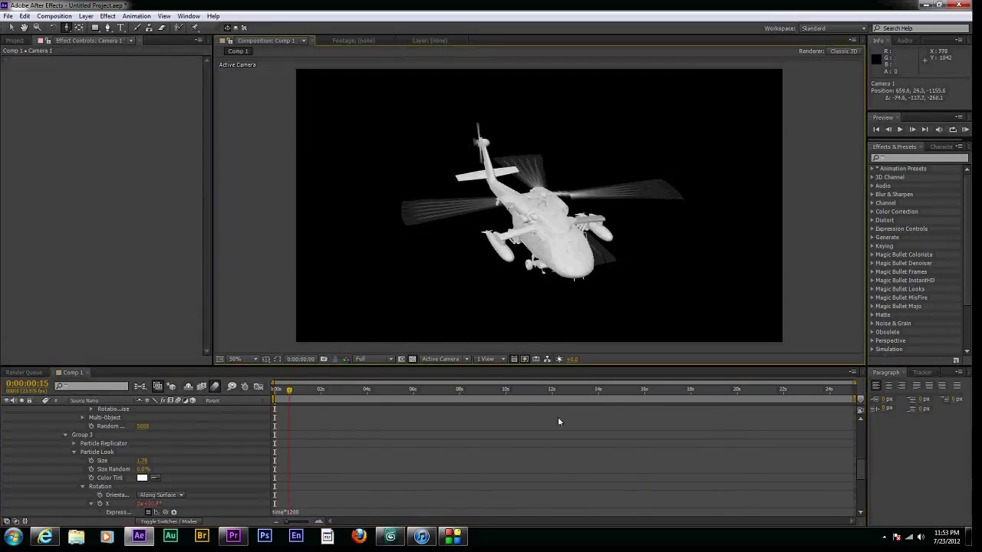
drag(873, 470, 862, 414)
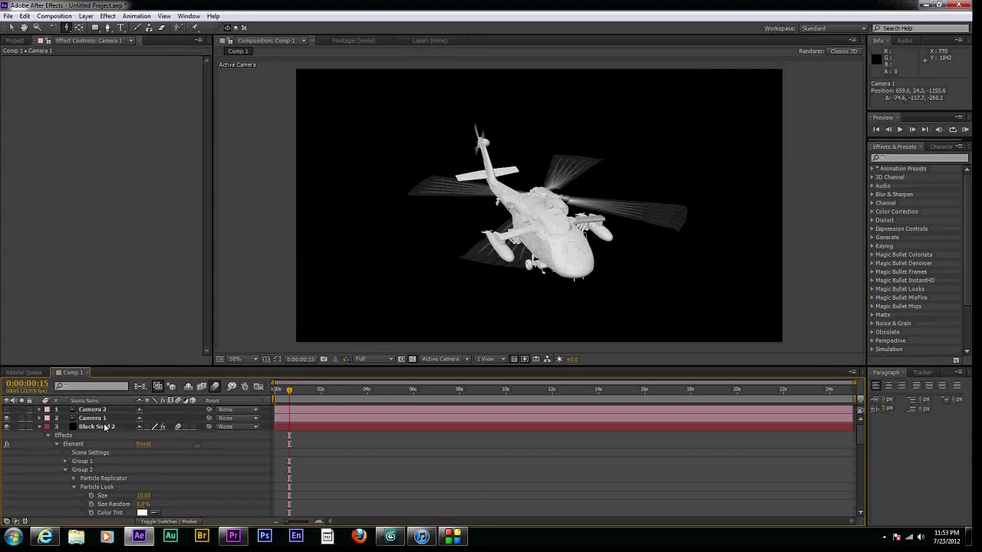
click(108, 426)
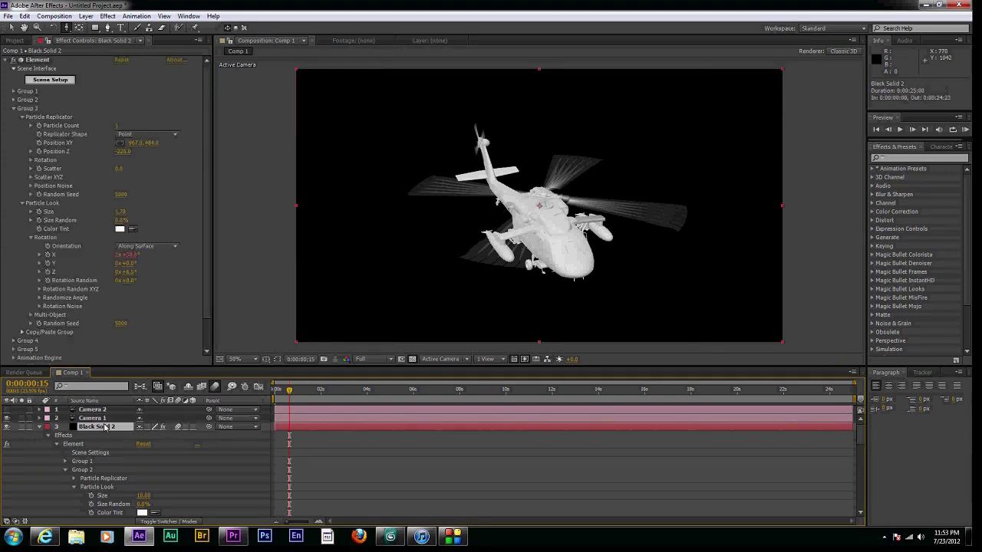
click(14, 109)
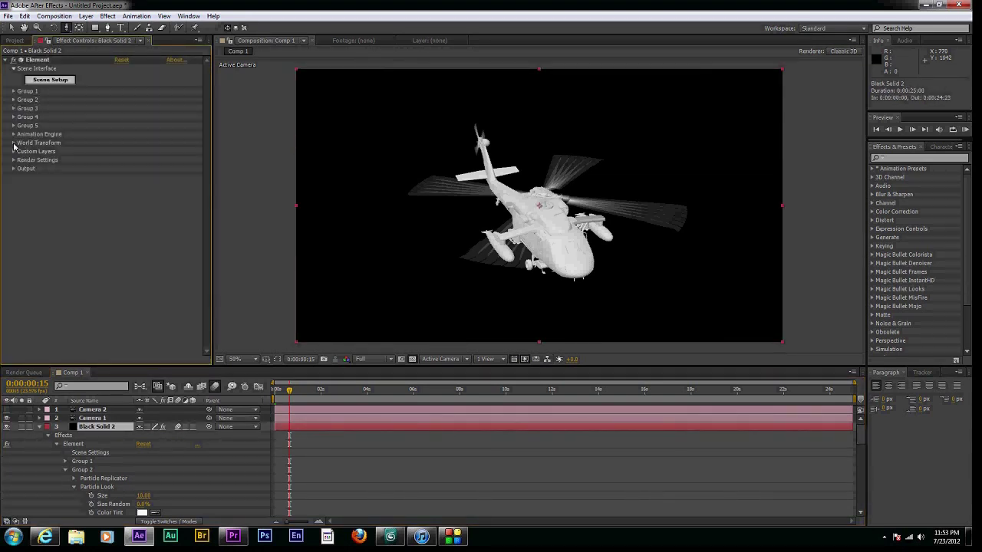
click(14, 144)
mouse_move(134, 210)
mouse_down()
mouse_move(147, 203)
mouse_move(127, 203)
mouse_move(132, 220)
mouse_up()
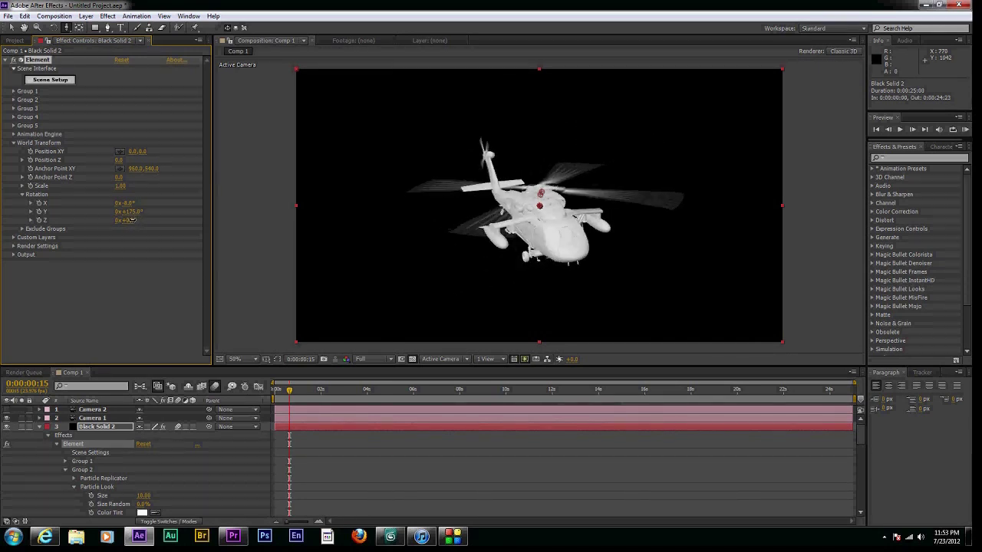
Step: Keyframe rotation at 0 s, then at 4 s bank to X -23°, Y 187°, Z 21° and move to -228, 2, Z 380
click(276, 389)
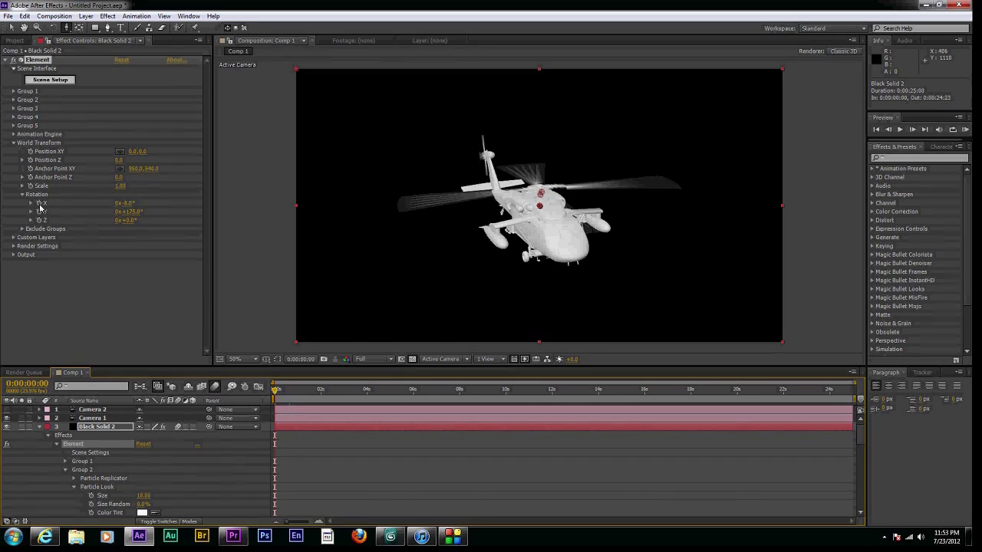
click(39, 203)
click(39, 212)
click(39, 220)
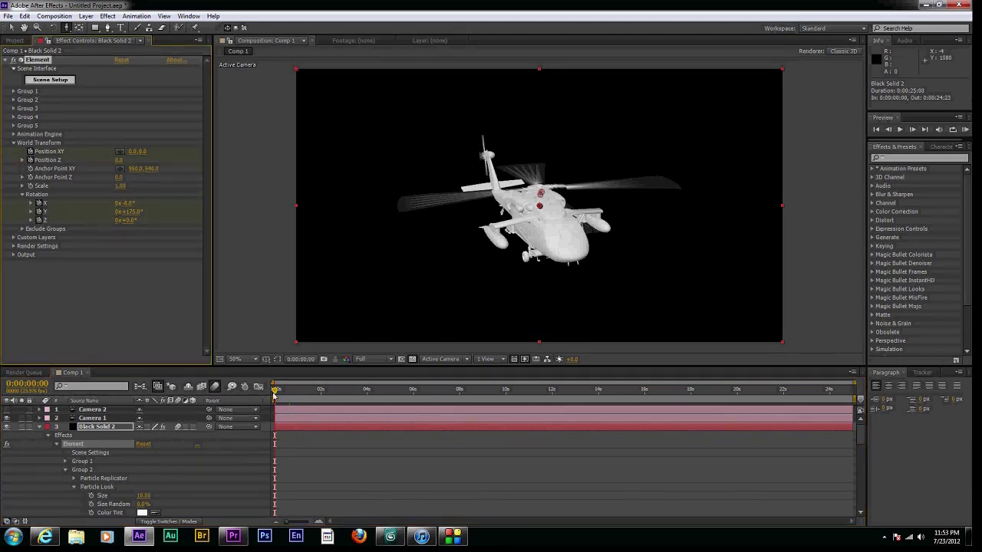
click(366, 390)
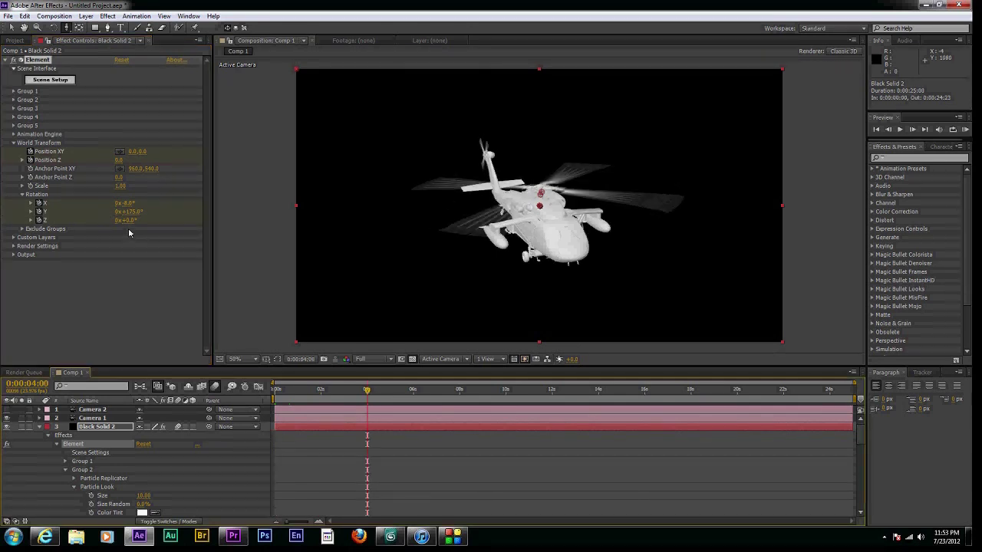
mouse_move(130, 224)
mouse_down()
mouse_move(144, 216)
mouse_move(125, 210)
mouse_up()
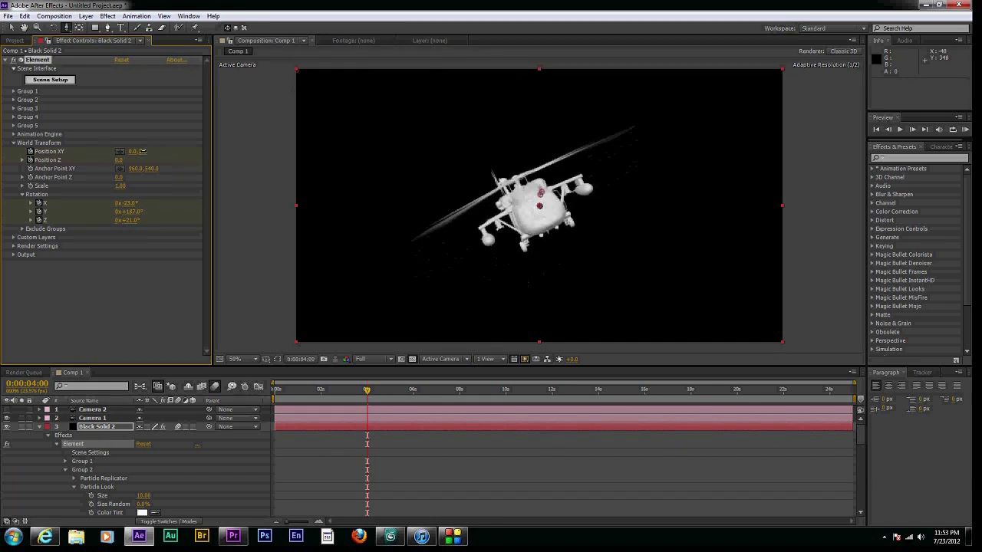
click(139, 155)
mouse_move(134, 155)
mouse_down()
mouse_move(112, 168)
mouse_move(143, 162)
mouse_up()
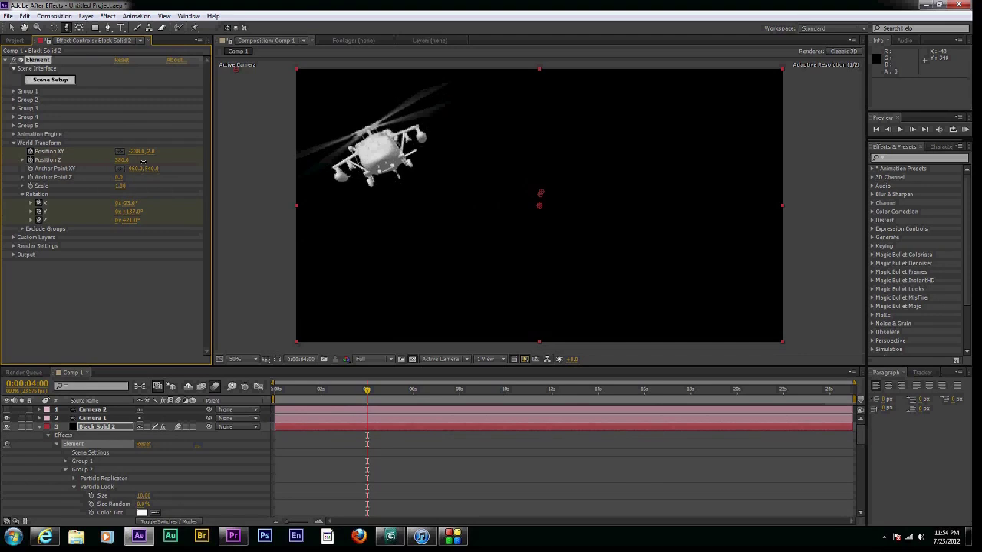
click(275, 391)
key(space)
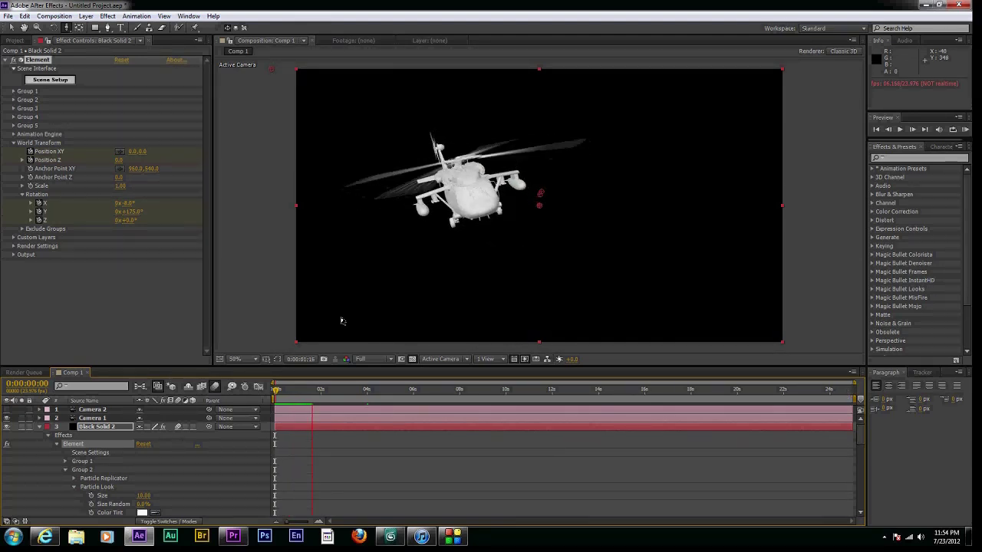
click(312, 412)
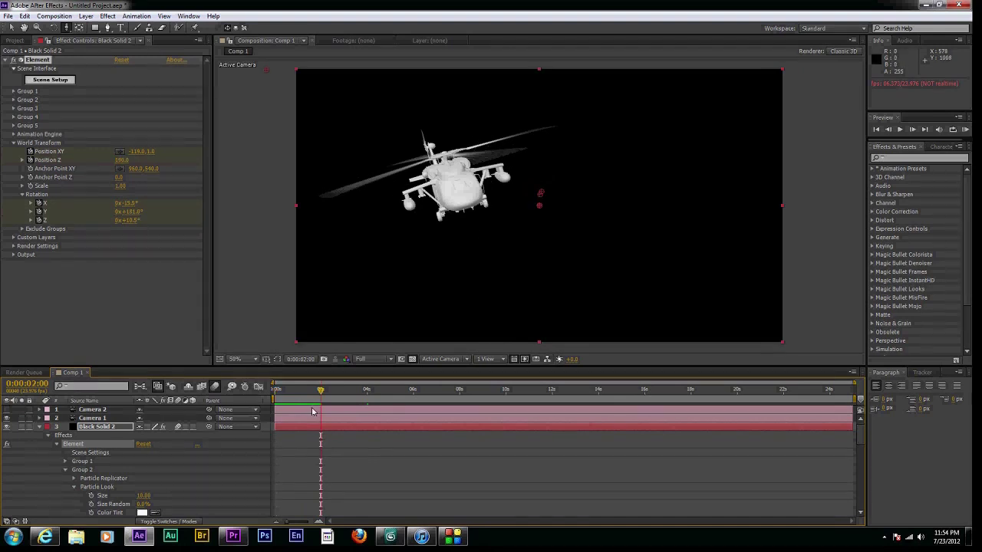
drag(313, 393, 275, 394)
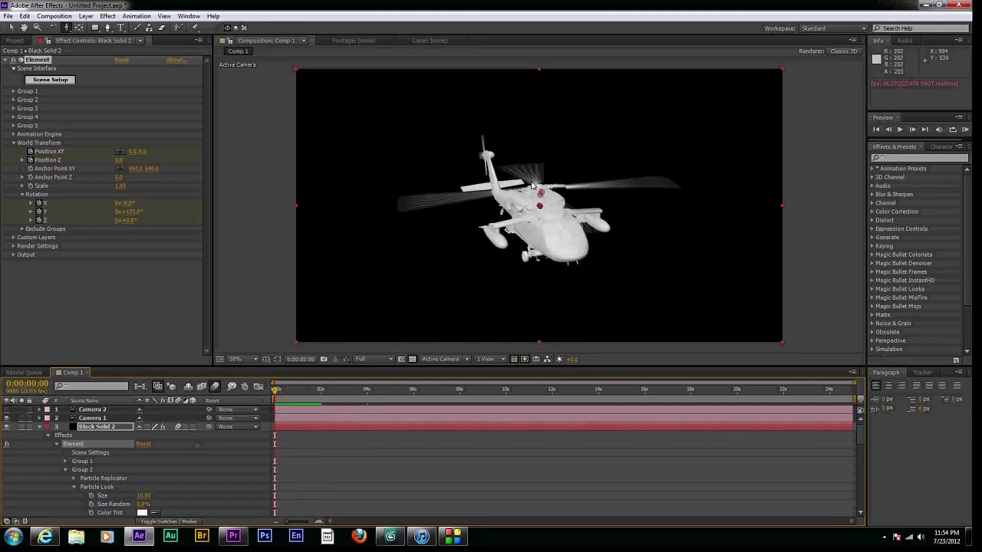